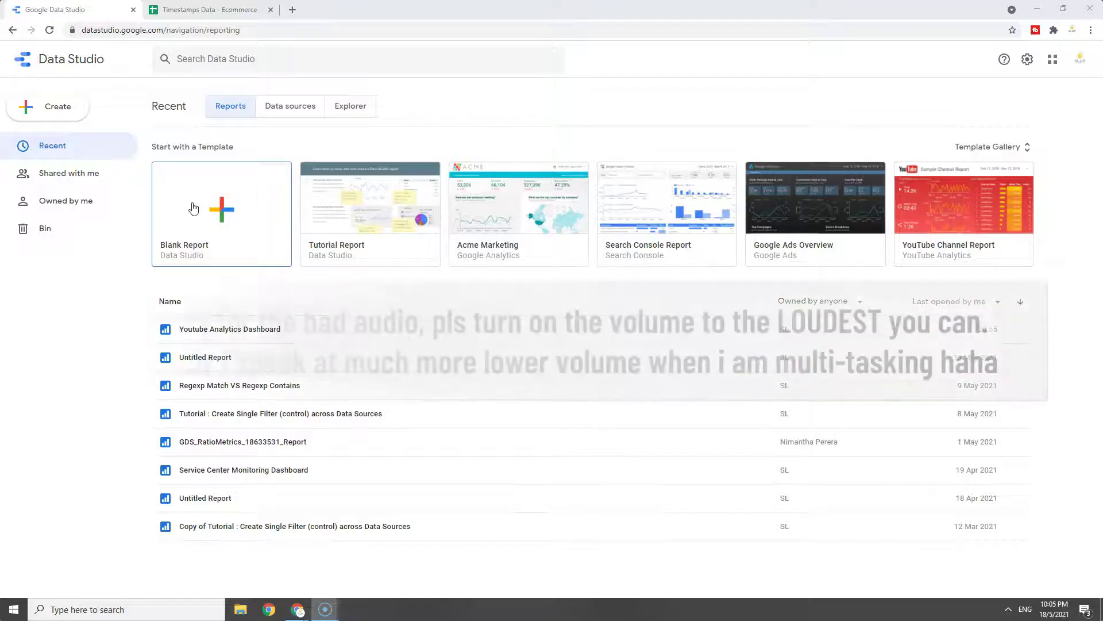
Create a blank report and connect it to Sheet1 of the Timestamps Data - Ecommerce spreadsheet through the Google Sheets connector.
left_click(227, 212)
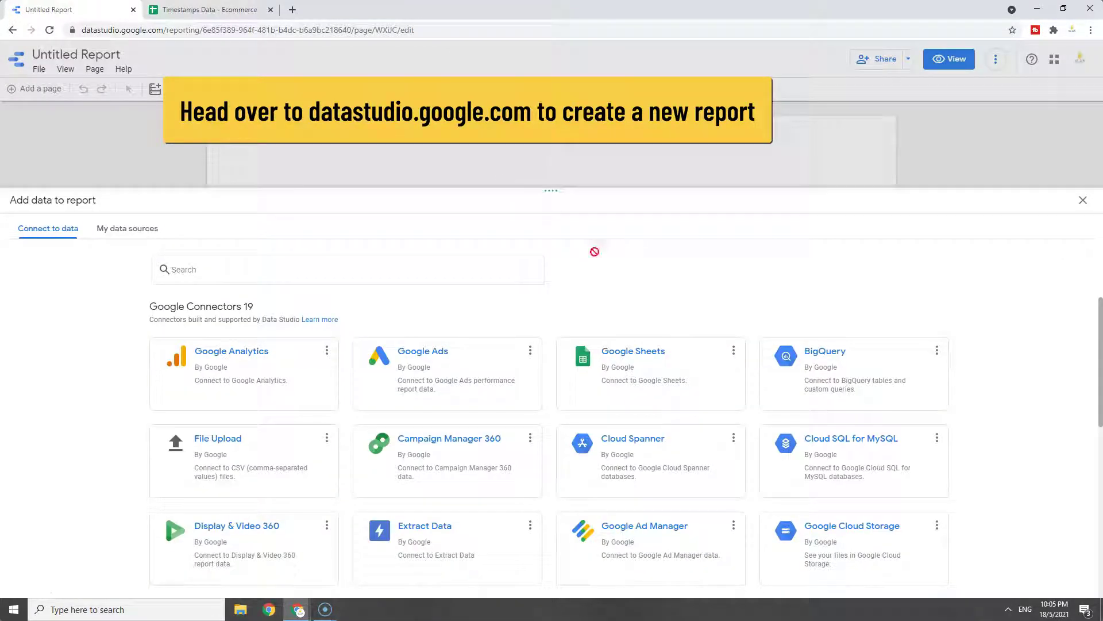
left_click(632, 374)
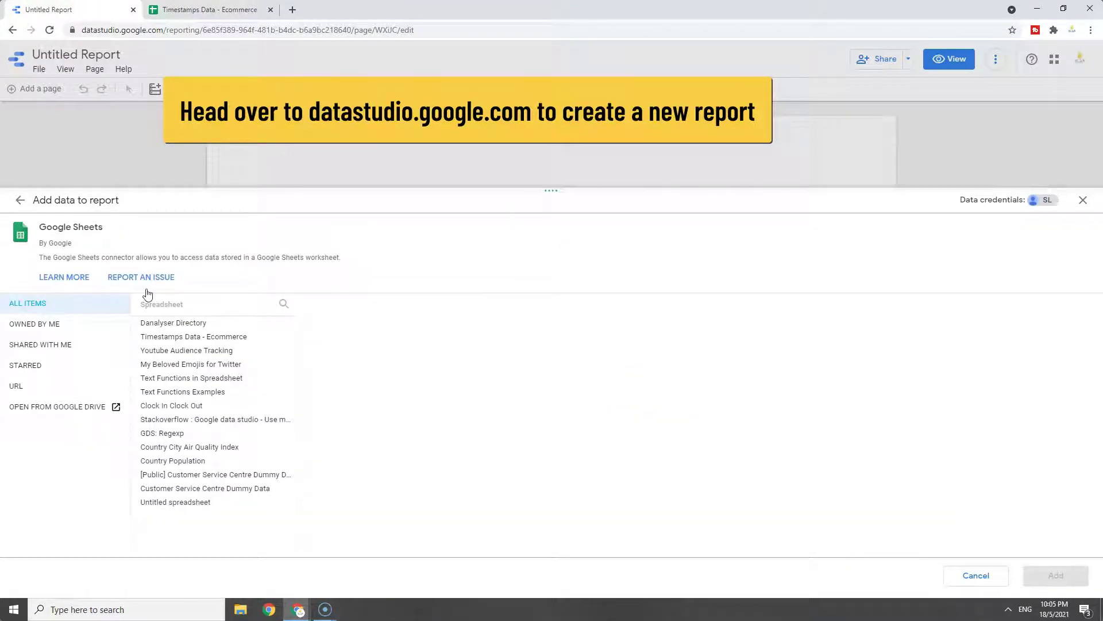
left_click(194, 339)
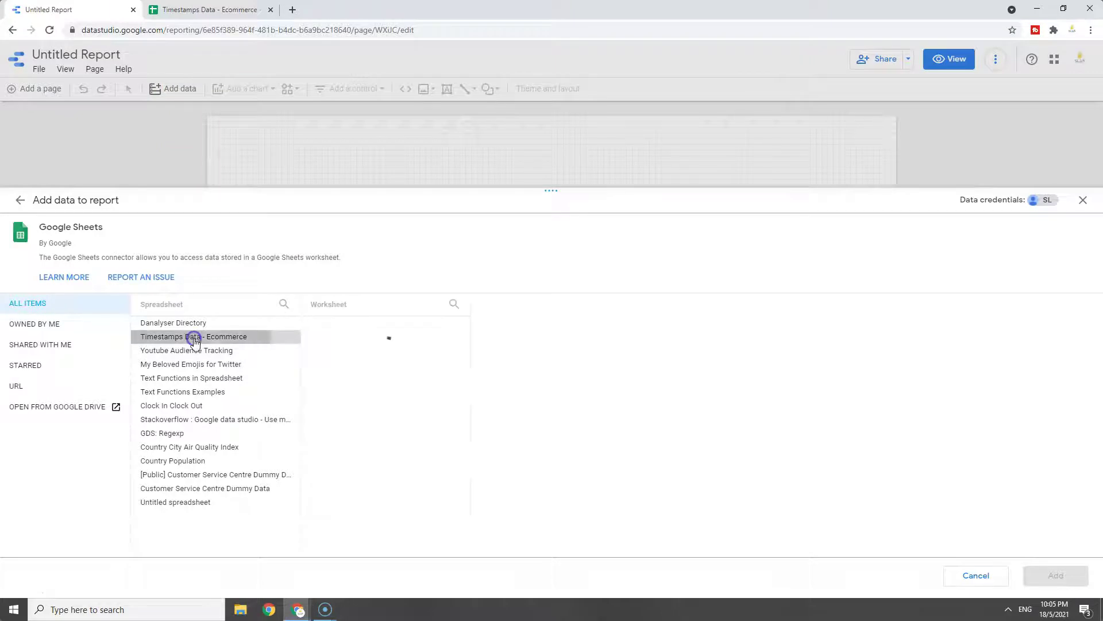
left_click(1056, 576)
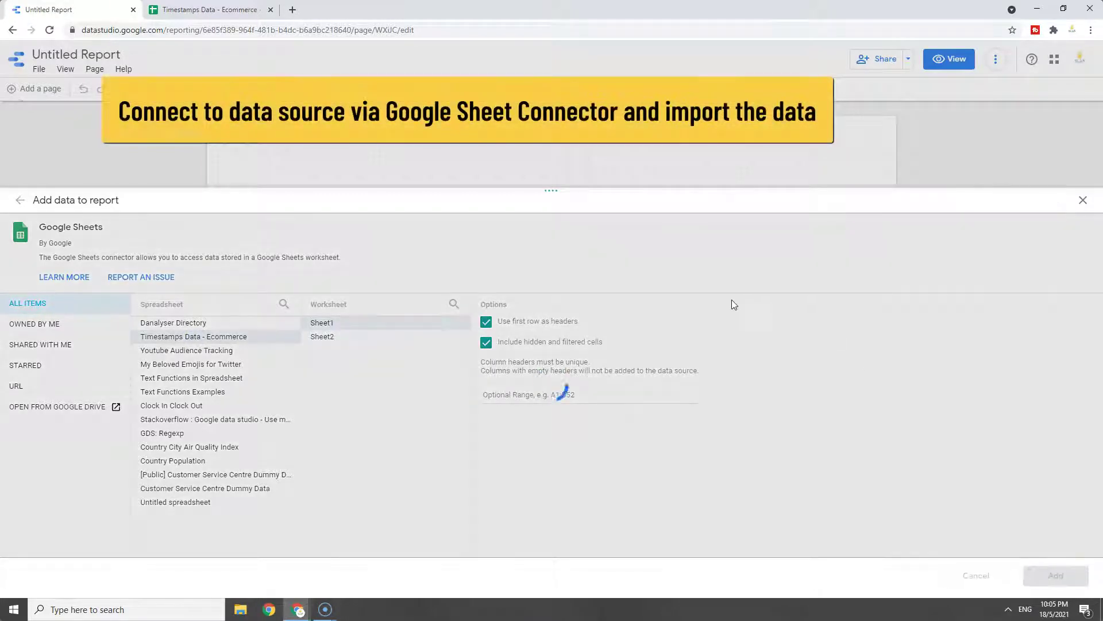
left_click(673, 392)
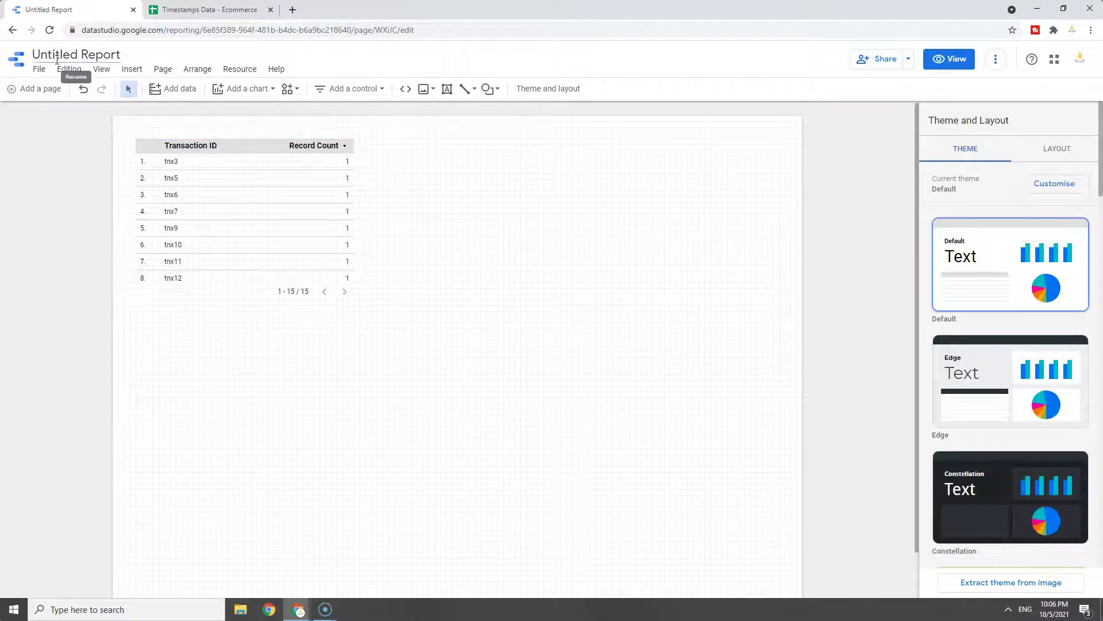
Rename the report as Time Related Function Practice.
left_click(55, 56)
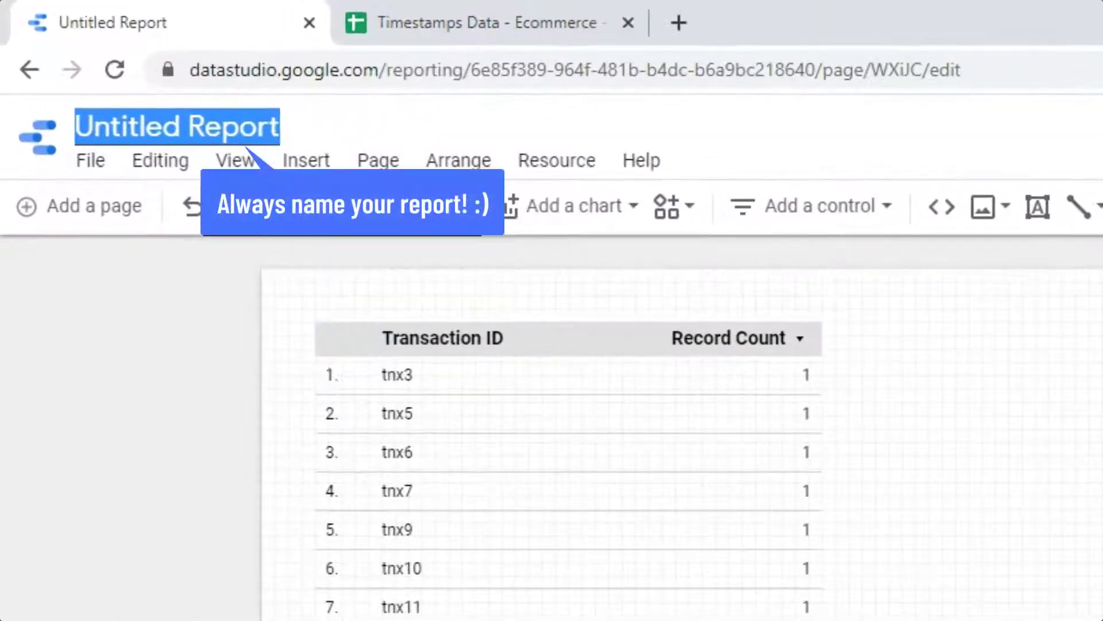
type("Tim")
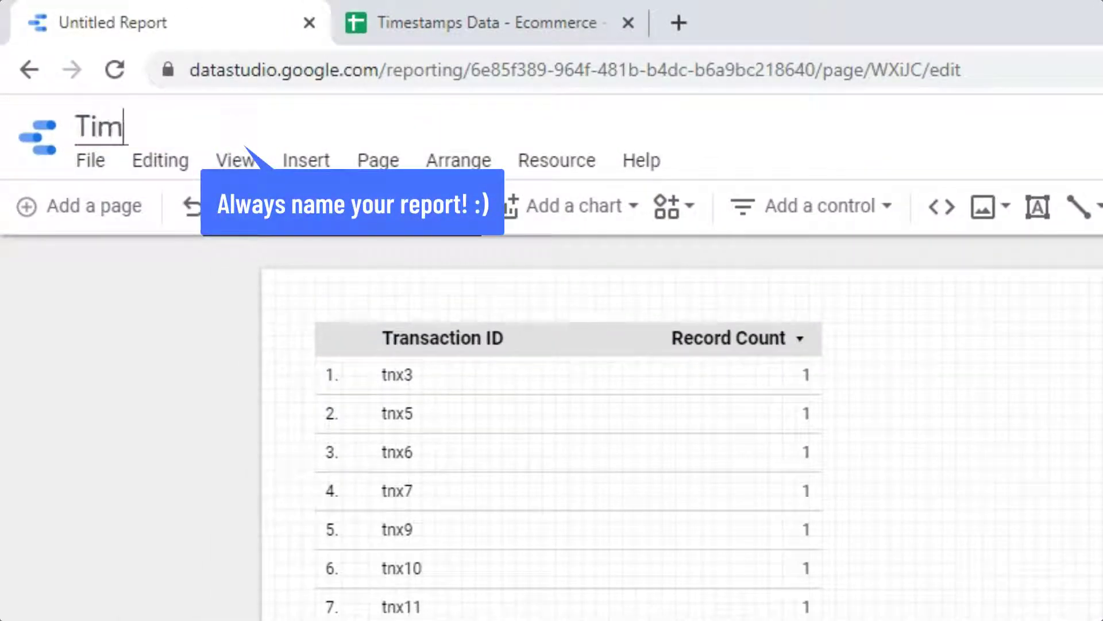
type("e Rela")
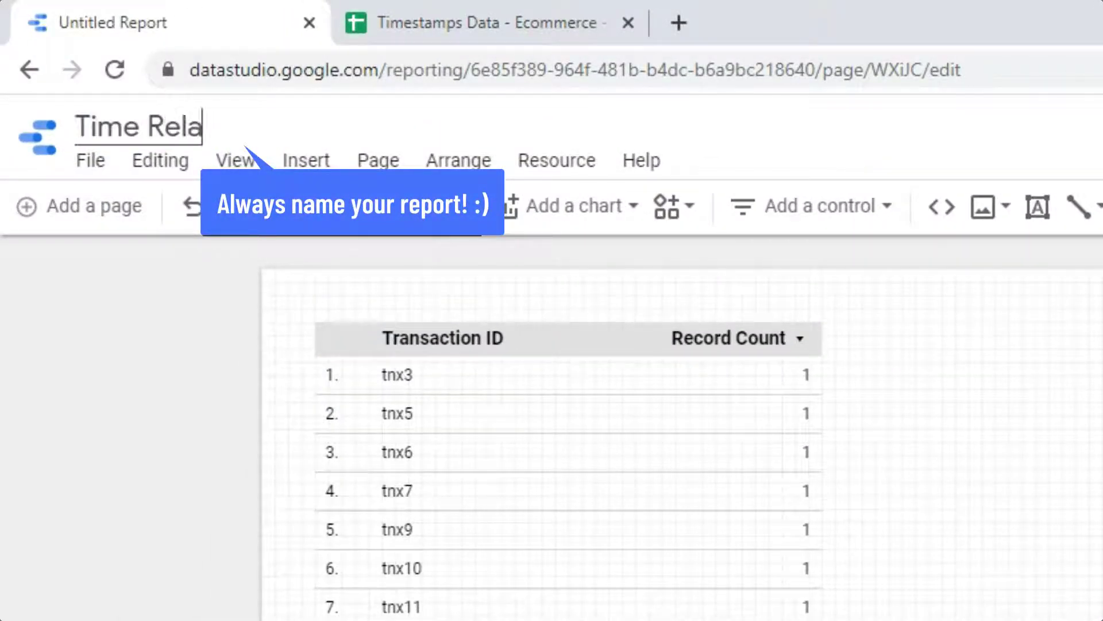
type("ted Function Practi")
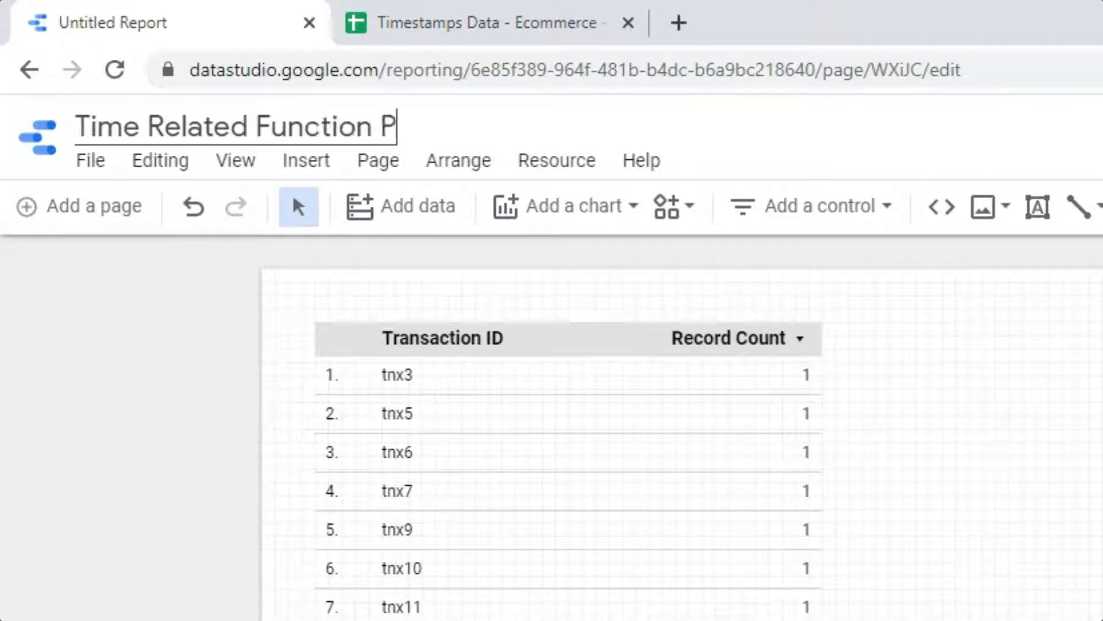
type("cce")
key("BackSpace")
key("BackSpace")
type("e")
key("Return")
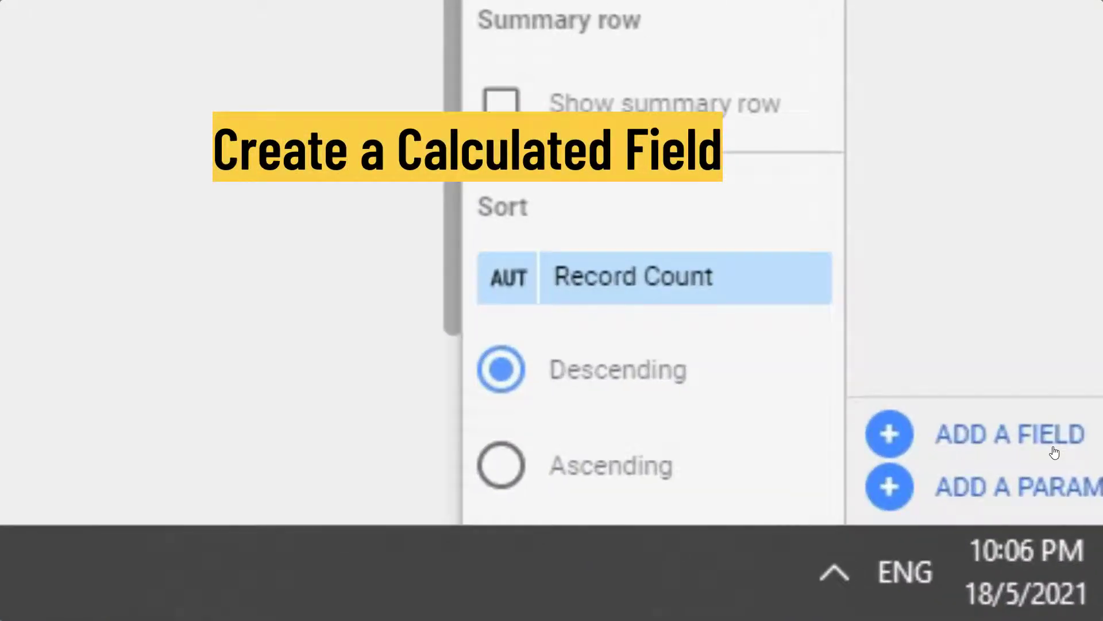
Add a calculated field for the table's data source and begin its formula with the DATETIME_ADD function.
left_click(1054, 450)
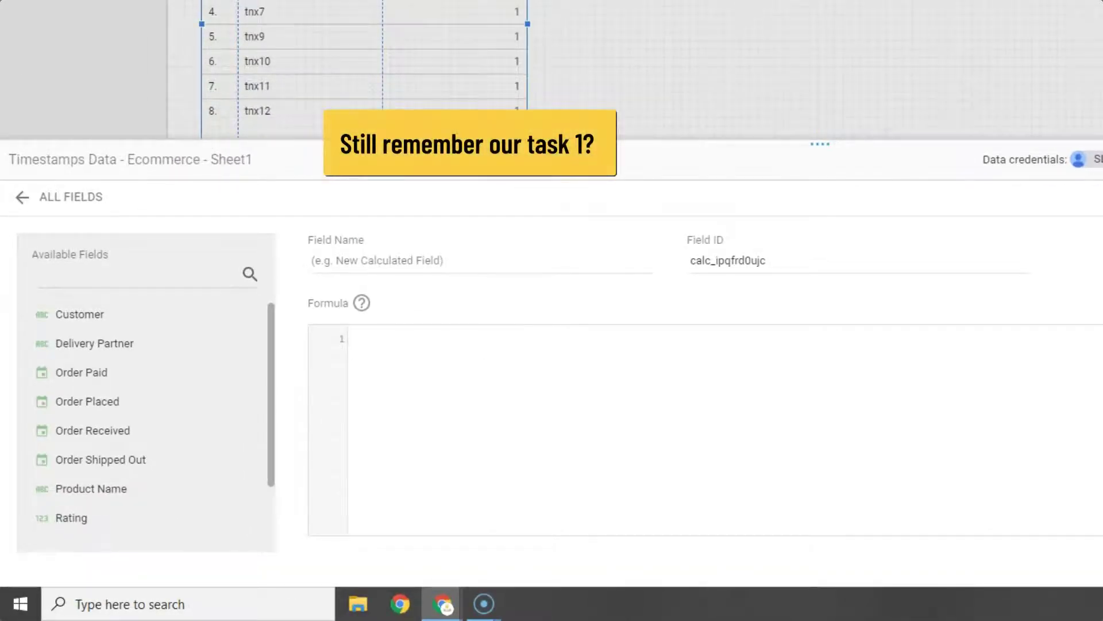
type("DATET")
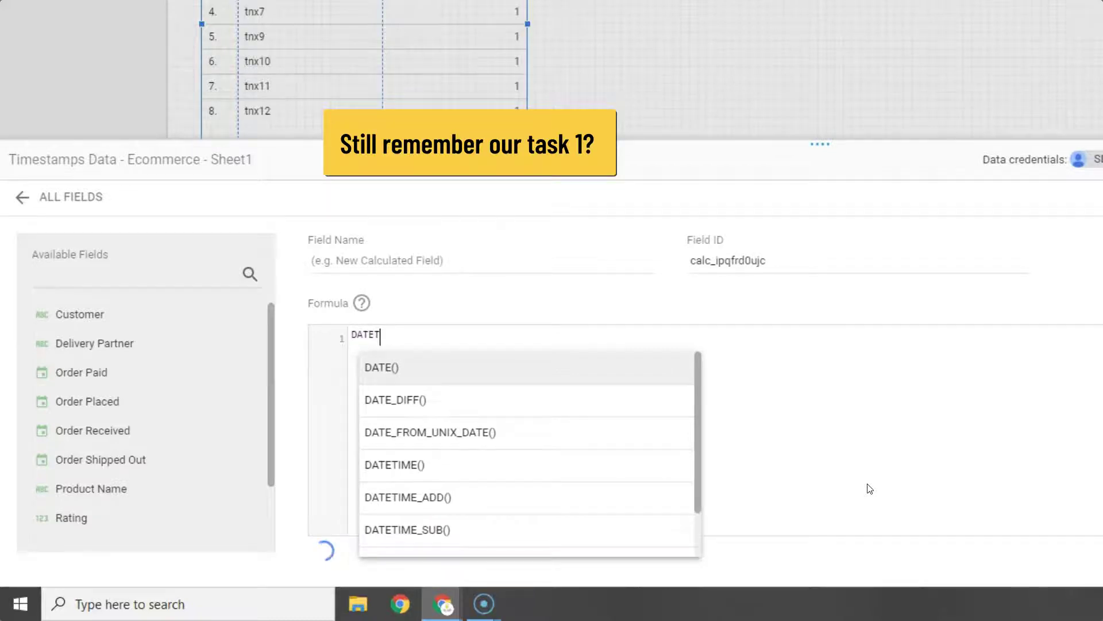
type("IME")
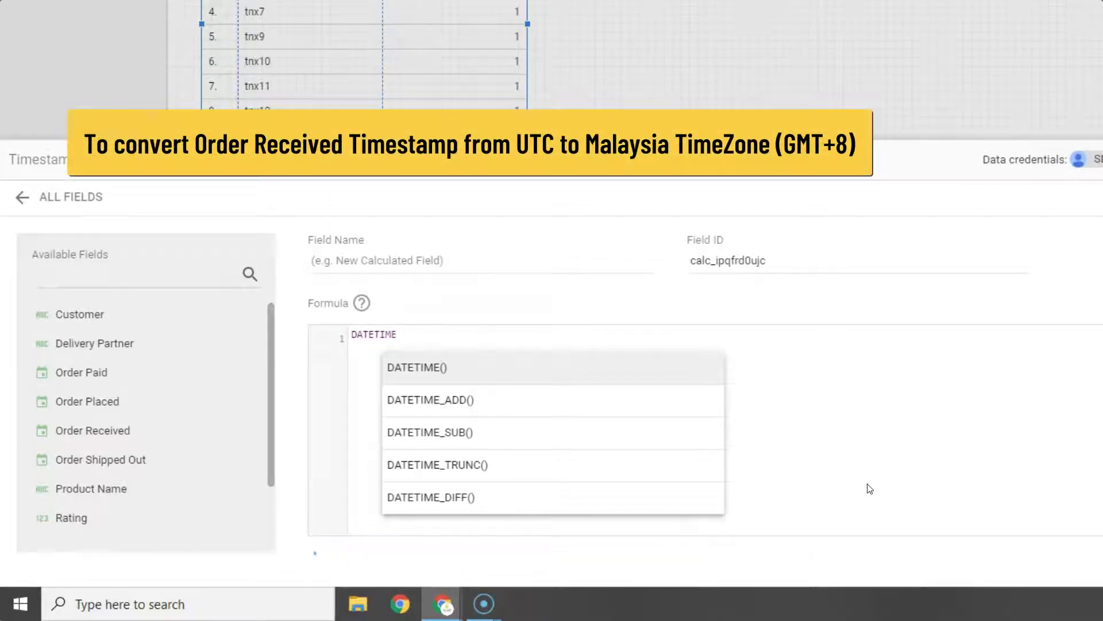
type("_ADD")
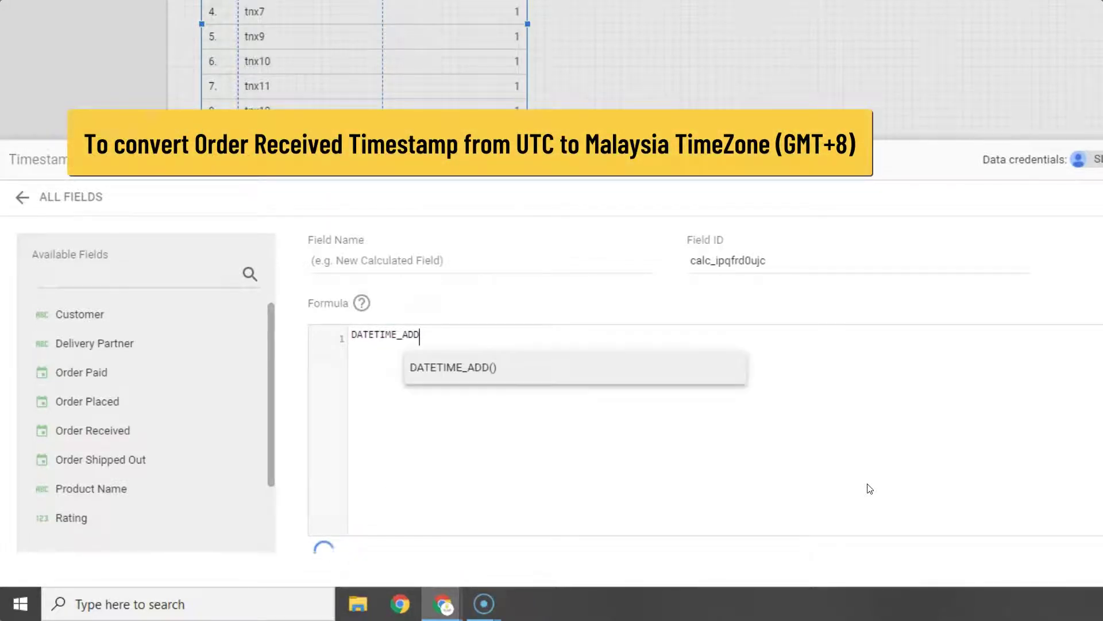
key("Return")
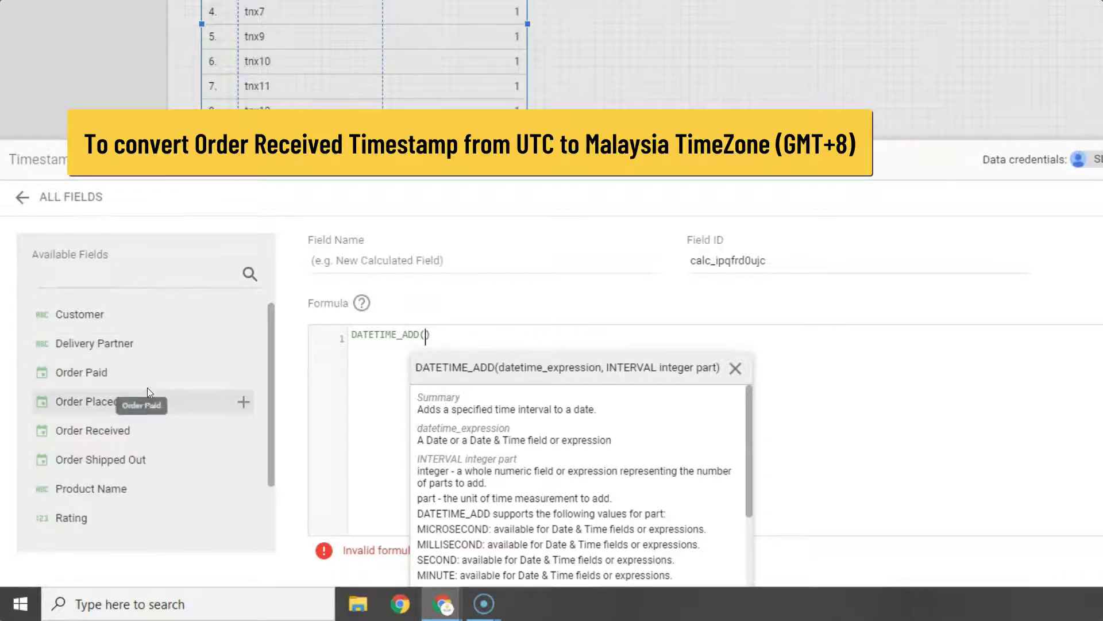
Insert the Order Received field as the datetime argument of the DATETIME_ADD formula.
scroll(148, 397, "down", 2)
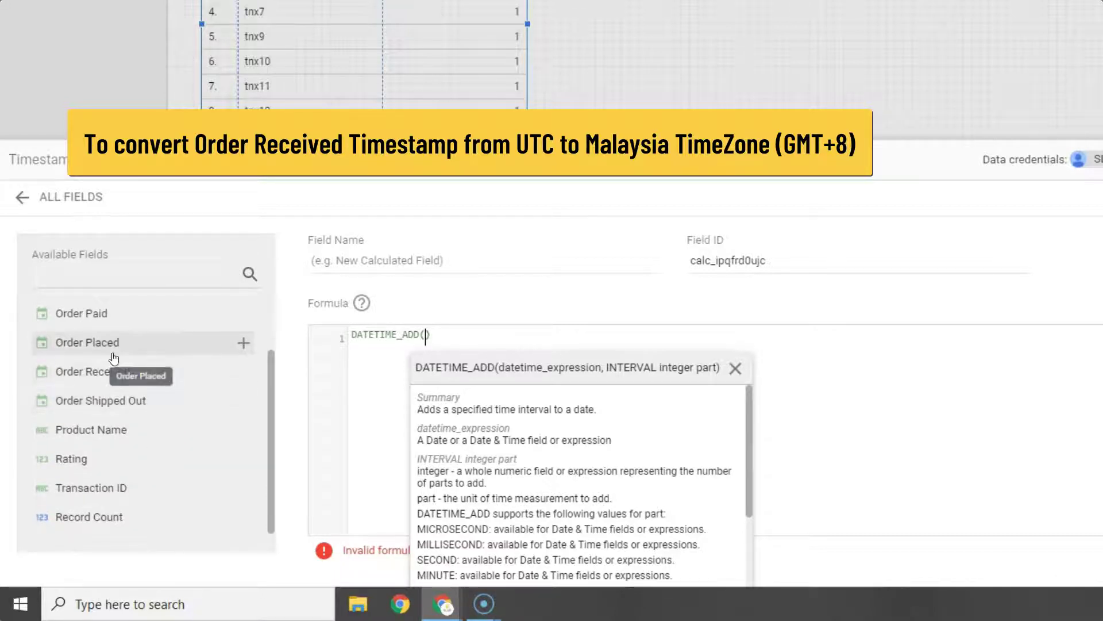
left_click(244, 371)
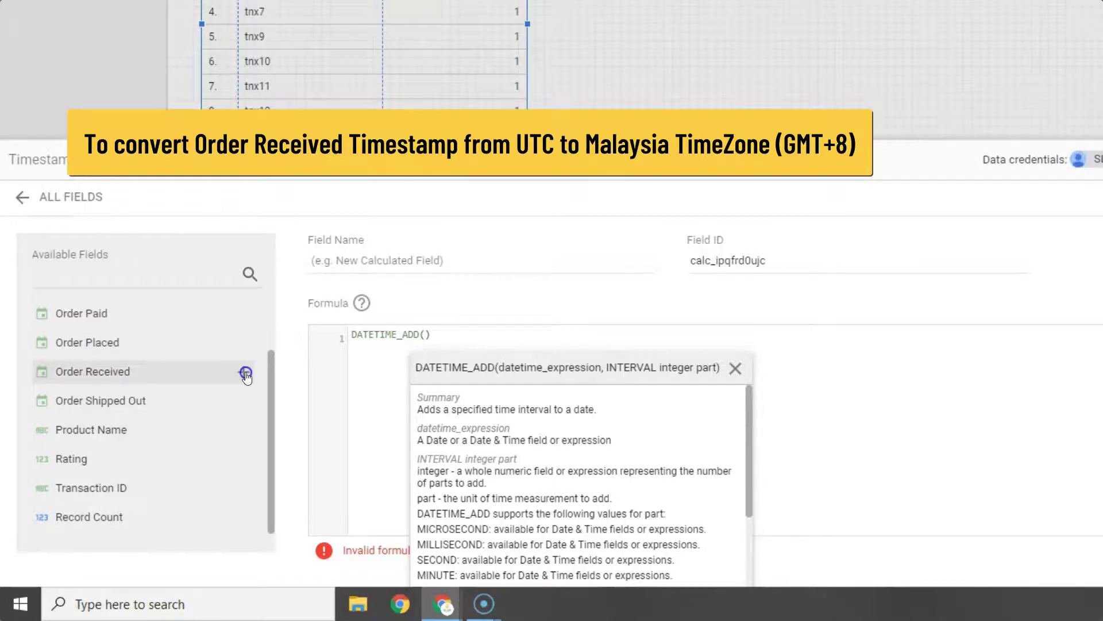
type(",")
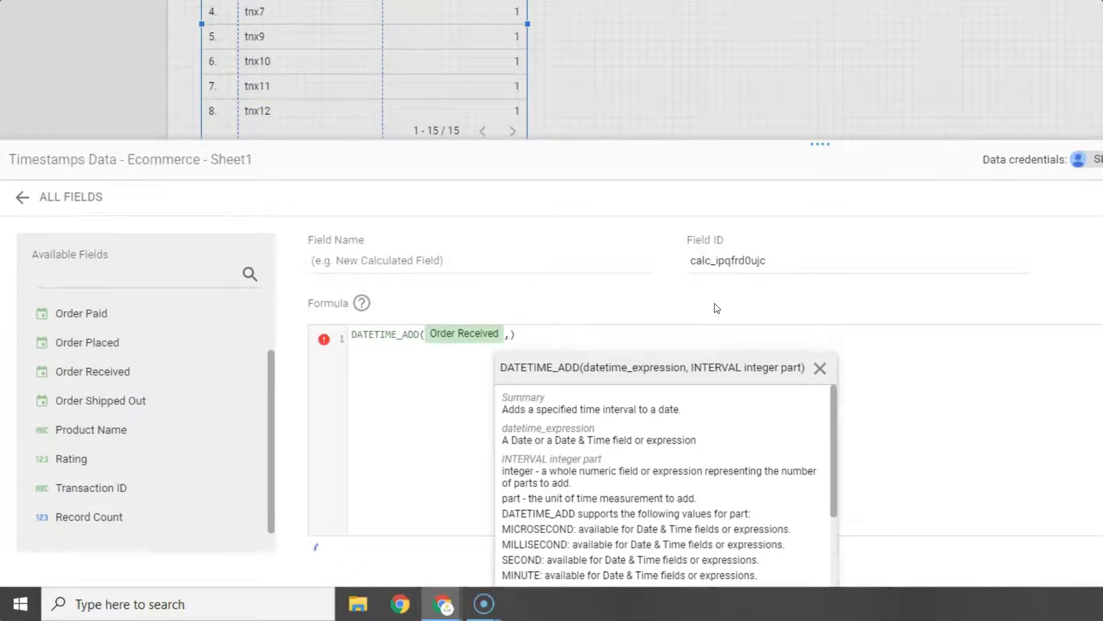
key("BackSpace")
key("BackSpace")
type("Order")
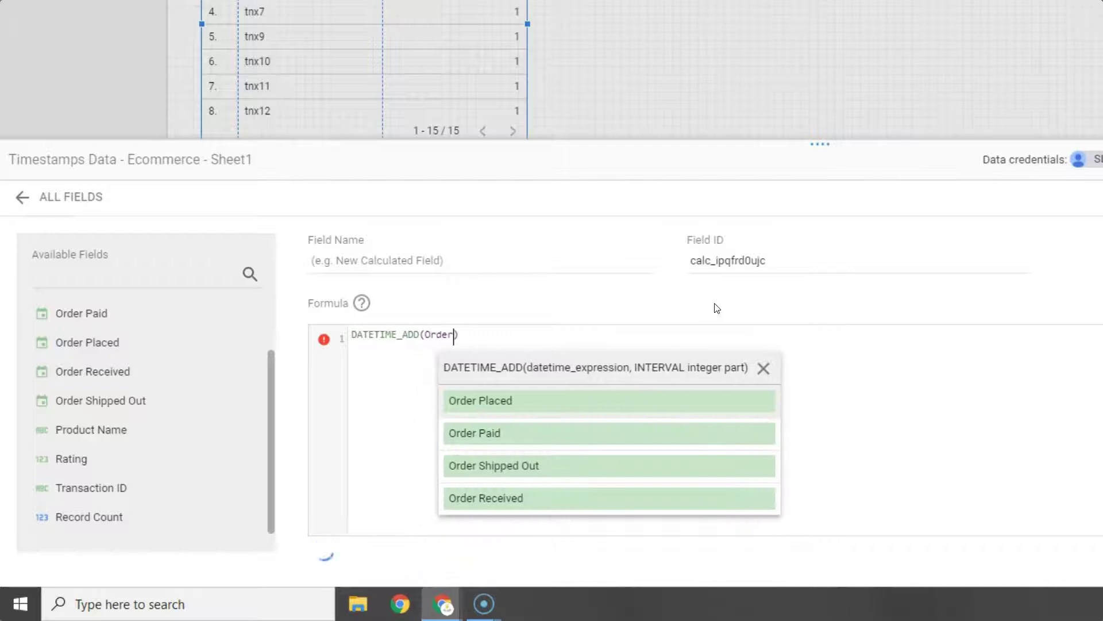
left_click(575, 499)
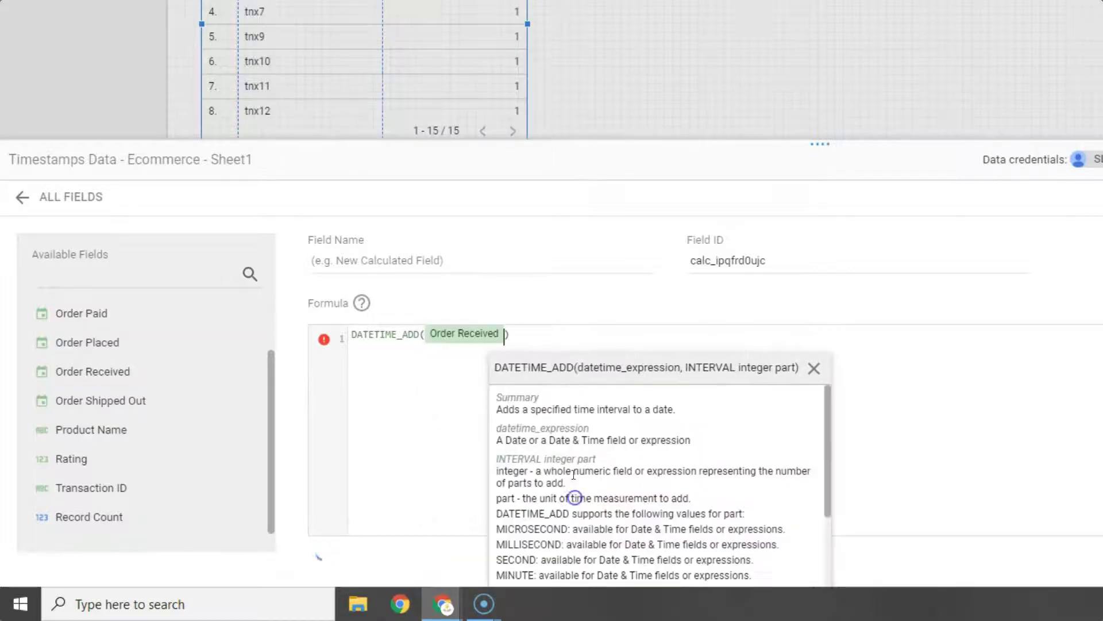
Complete the DATETIME_ADD formula with INTERVAL 8 HOUR as its second argument.
type(", ")
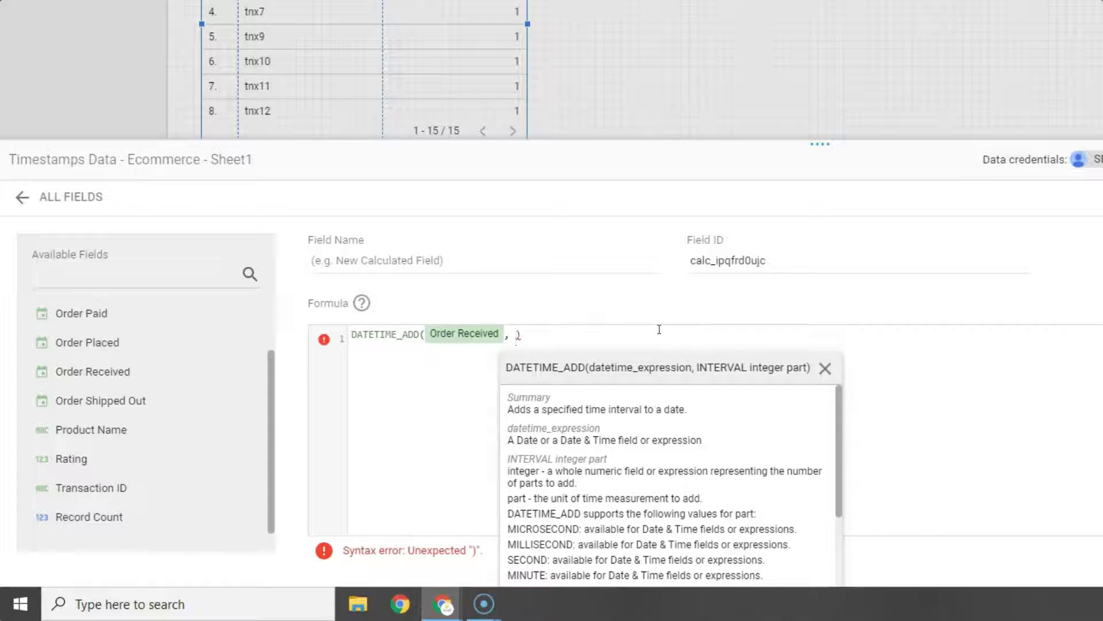
type("INTERVAL 8 HOUR")
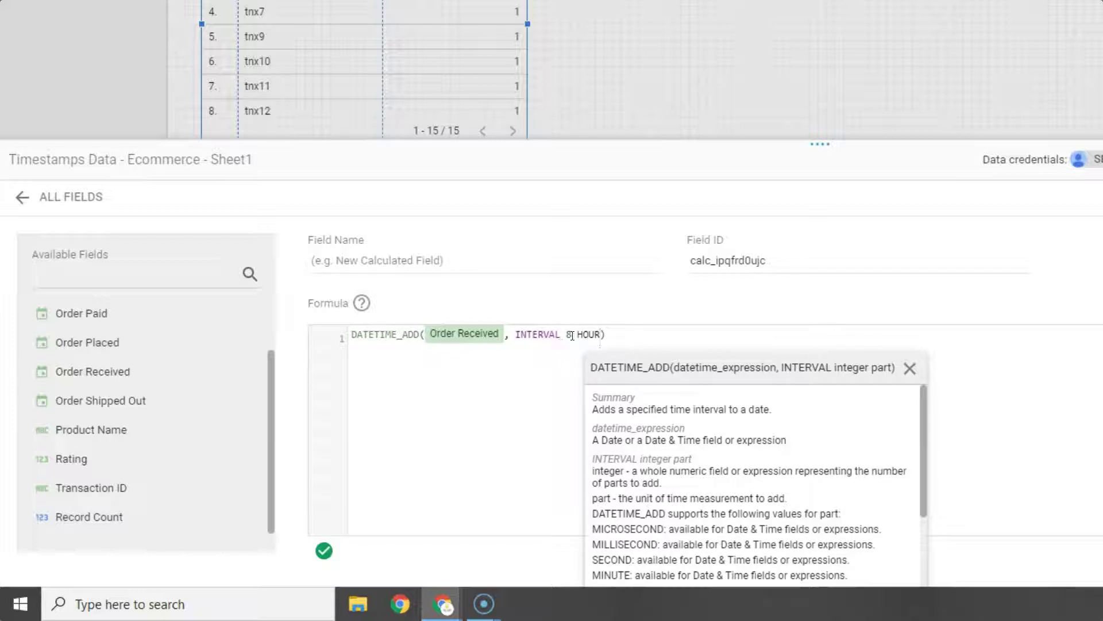
left_click_drag(598, 336, 577, 337)
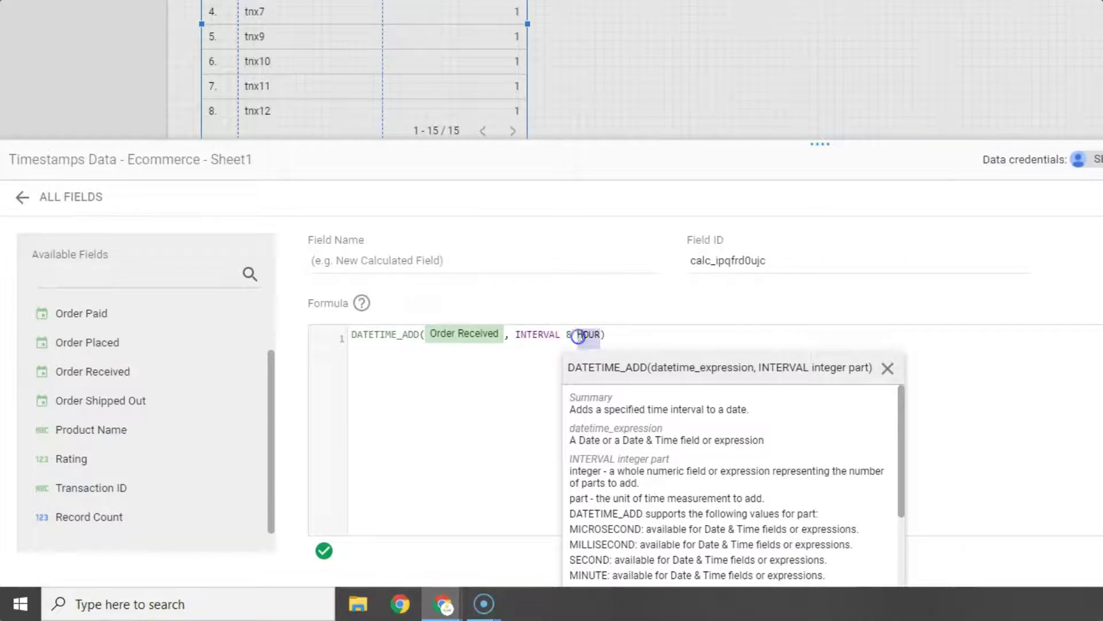
left_click(579, 336)
Name the calculated field Cleaned Order Received, save it and finish editing the data source.
left_click(393, 262)
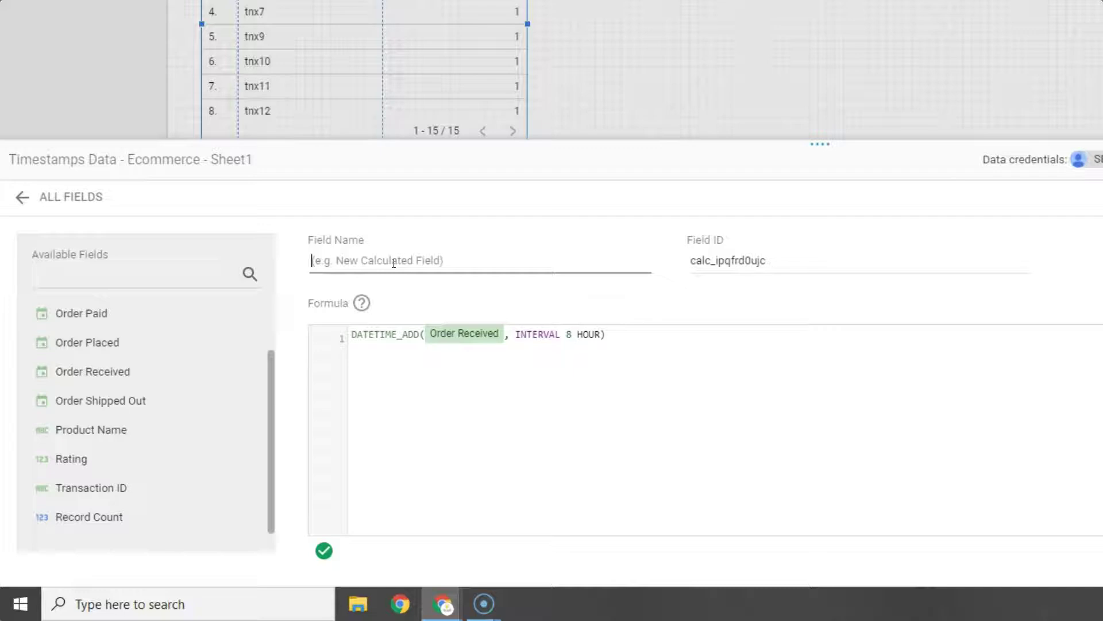
type("C")
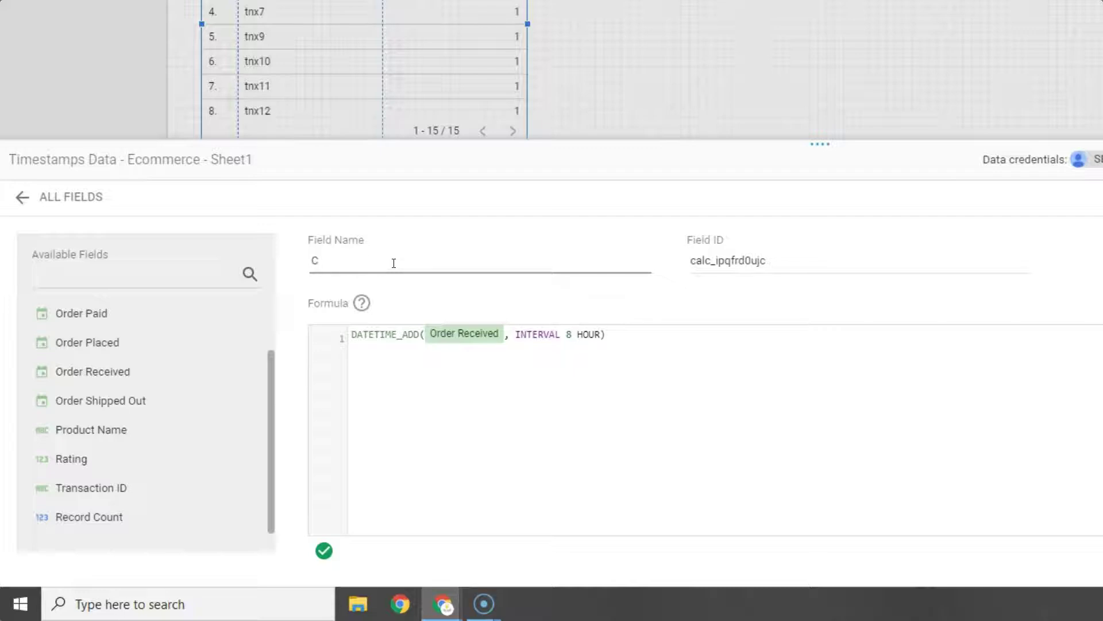
type("leaned Order Received")
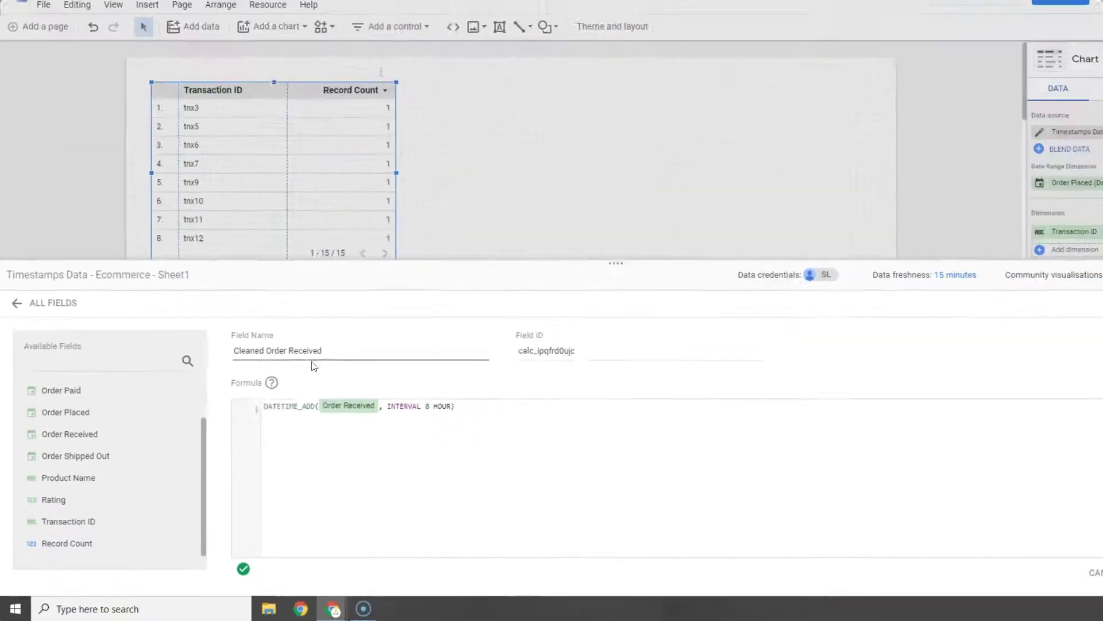
left_click(1051, 577)
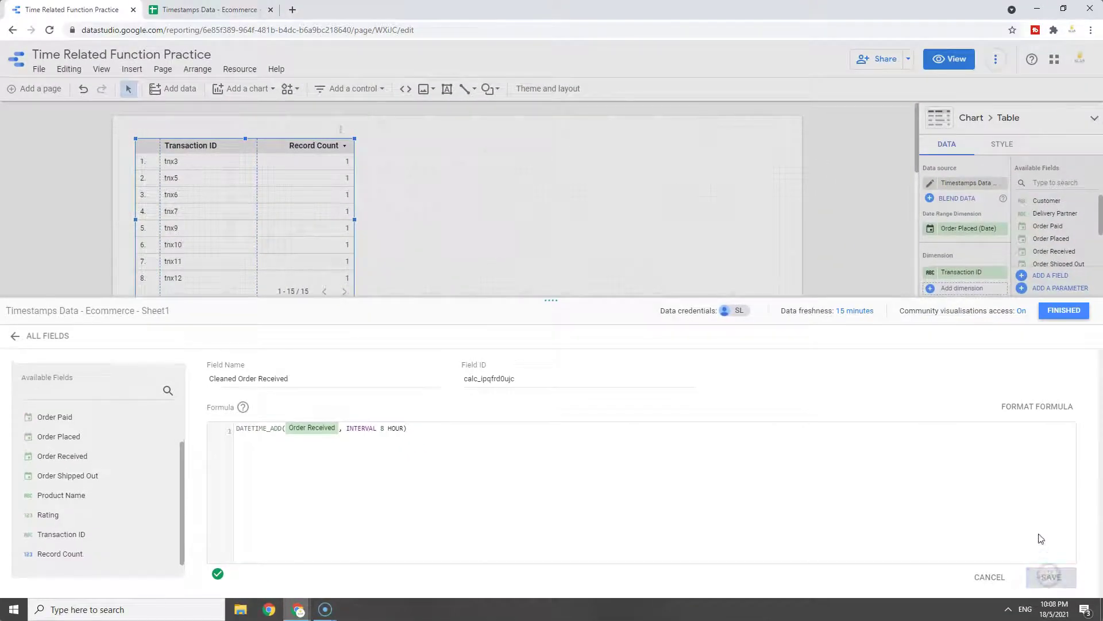
left_click(1051, 315)
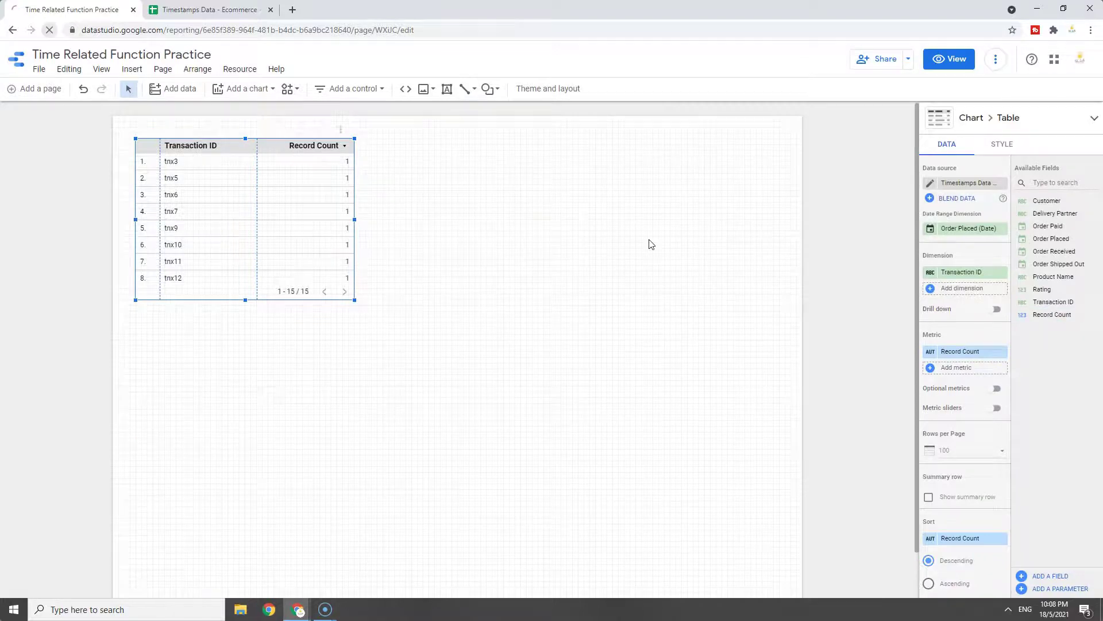
Reload the report, add Cleaned Order Received as a table dimension after Transaction ID, and widen the table across most of the page.
key("F5")
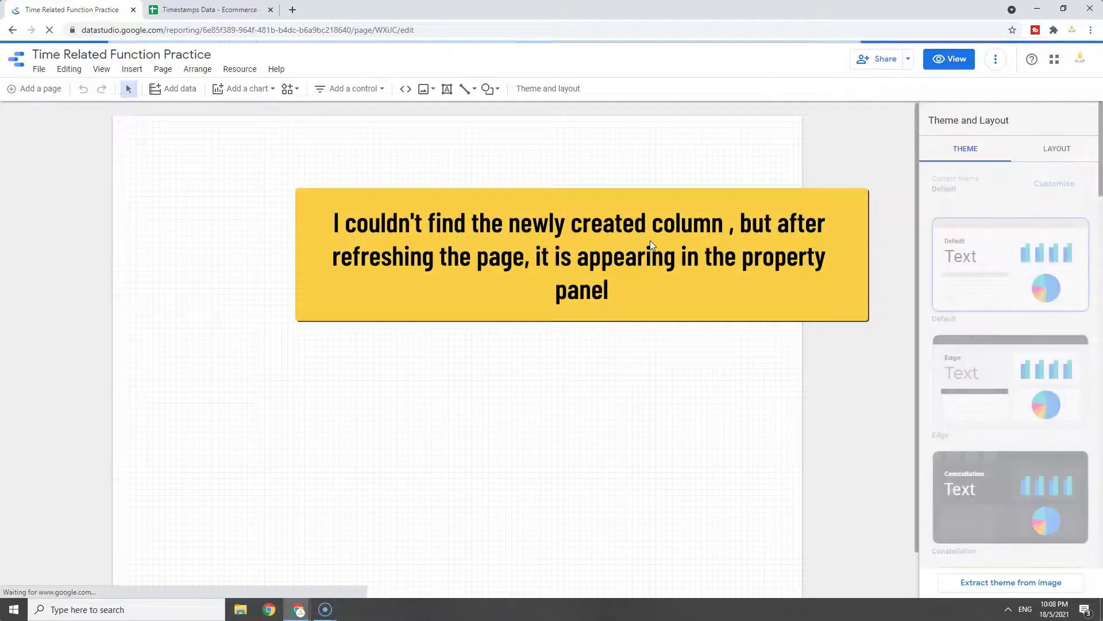
left_click(310, 225)
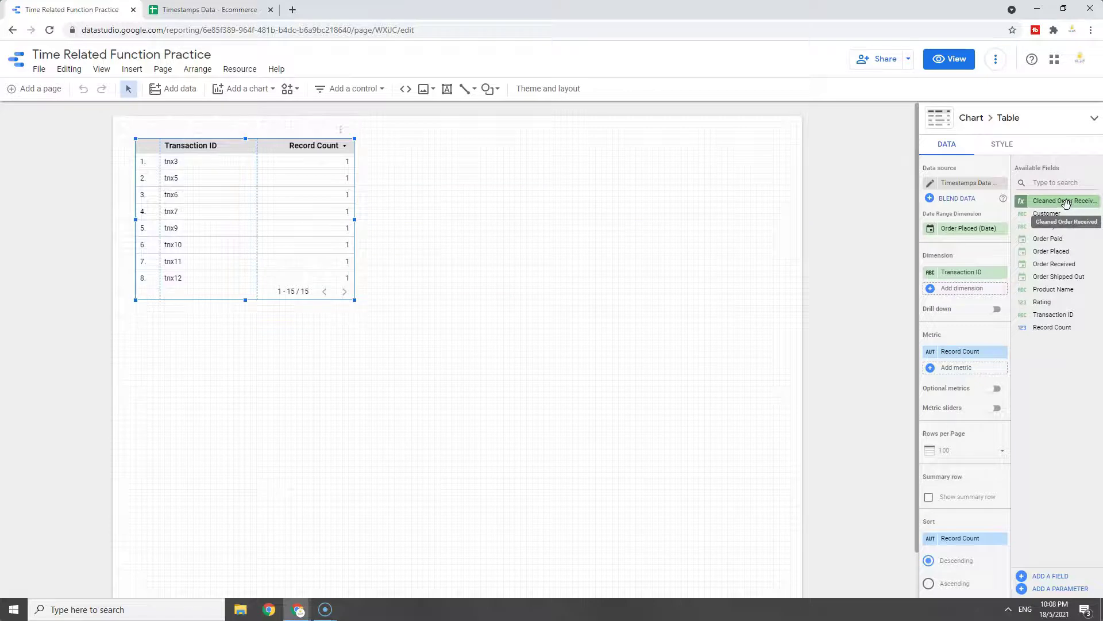
left_click_drag(1067, 205, 980, 293)
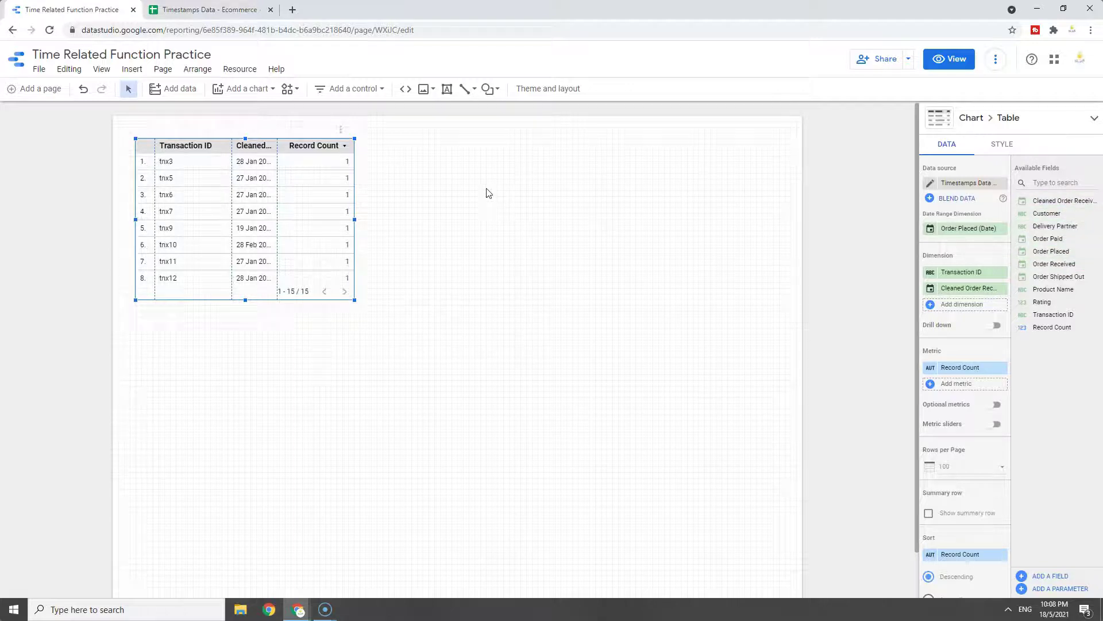
left_click_drag(278, 153, 323, 164)
left_click_drag(353, 219, 718, 232)
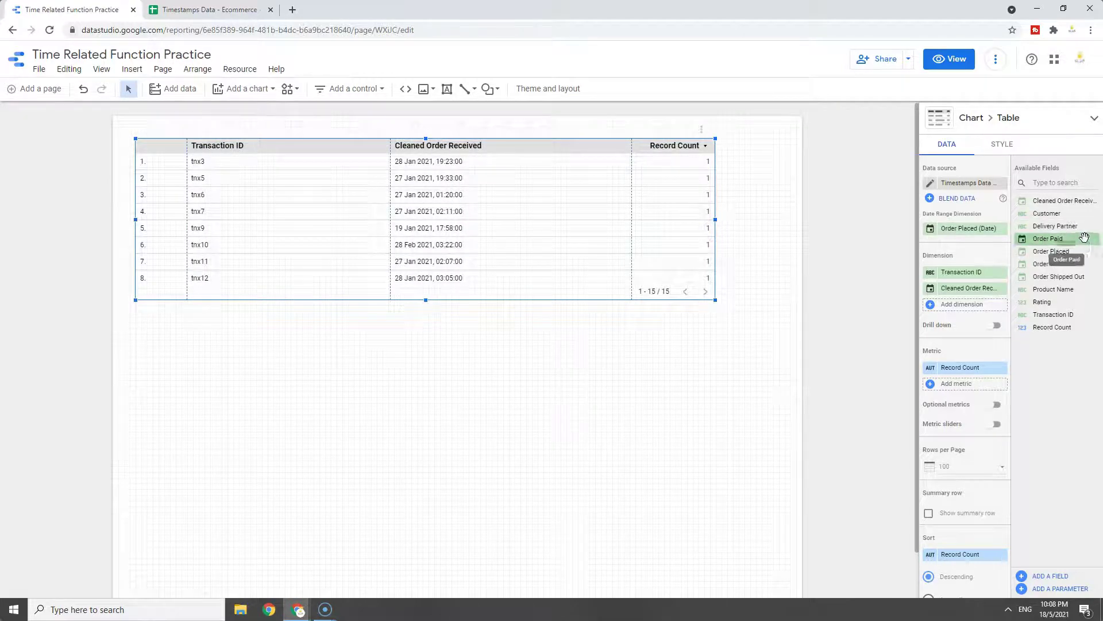
Add Order Received as a table dimension before Cleaned Order Received and adjust the column widths to show full timestamps.
left_click_drag(1057, 264, 982, 289)
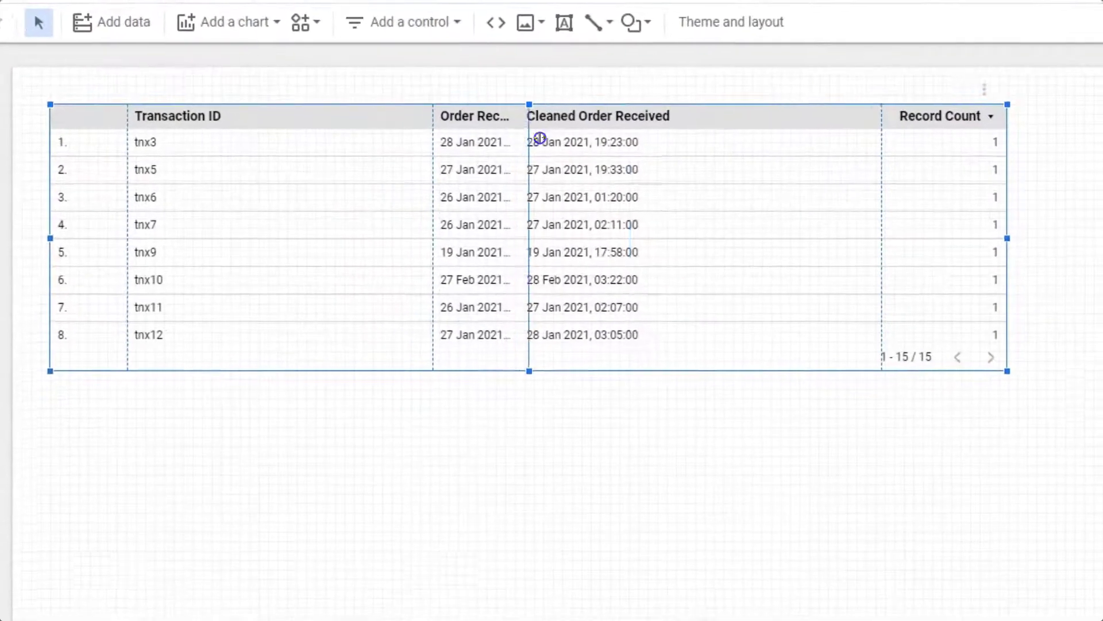
left_click_drag(429, 158, 531, 163)
left_click_drag(705, 143, 706, 143)
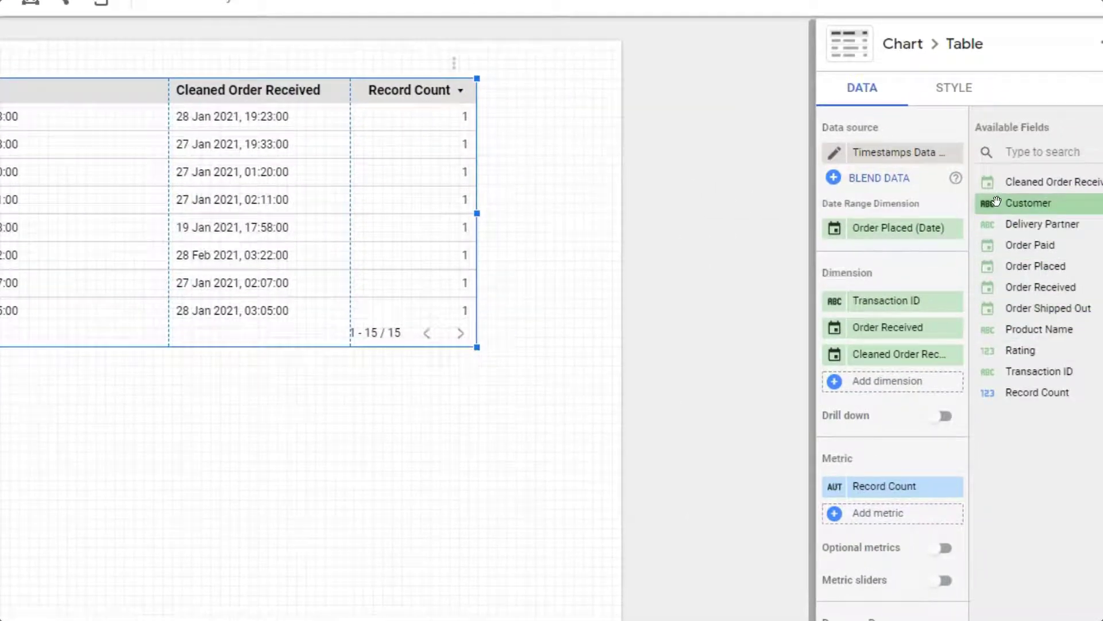
Try putting an equals sign before the DATETIME_ADD formula of Cleaned Order Received, and remove it again.
left_click(987, 188)
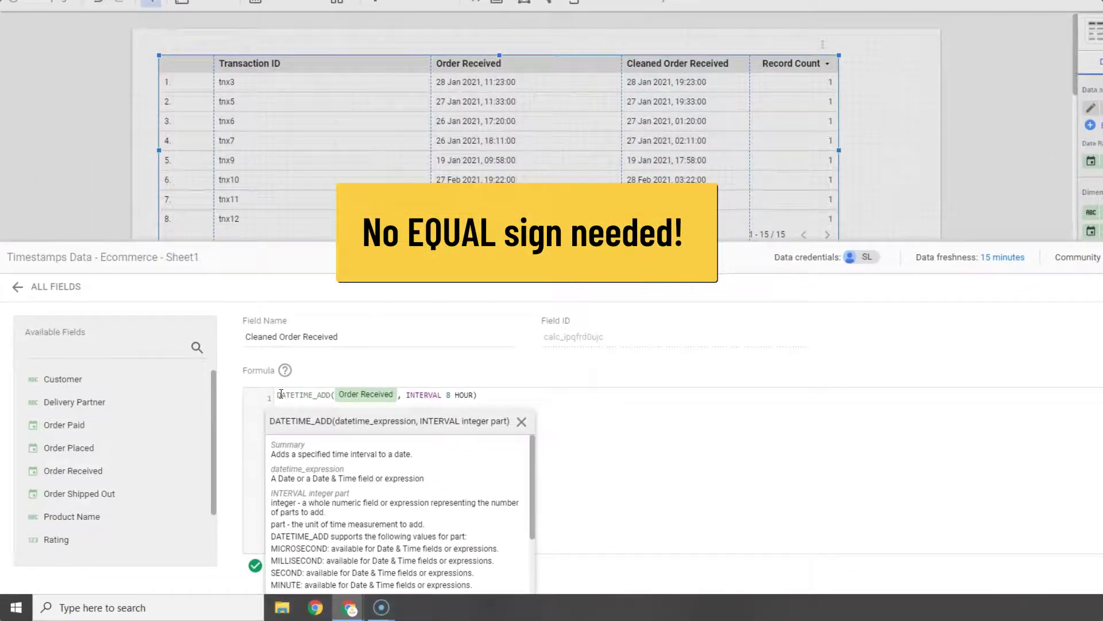
type("=")
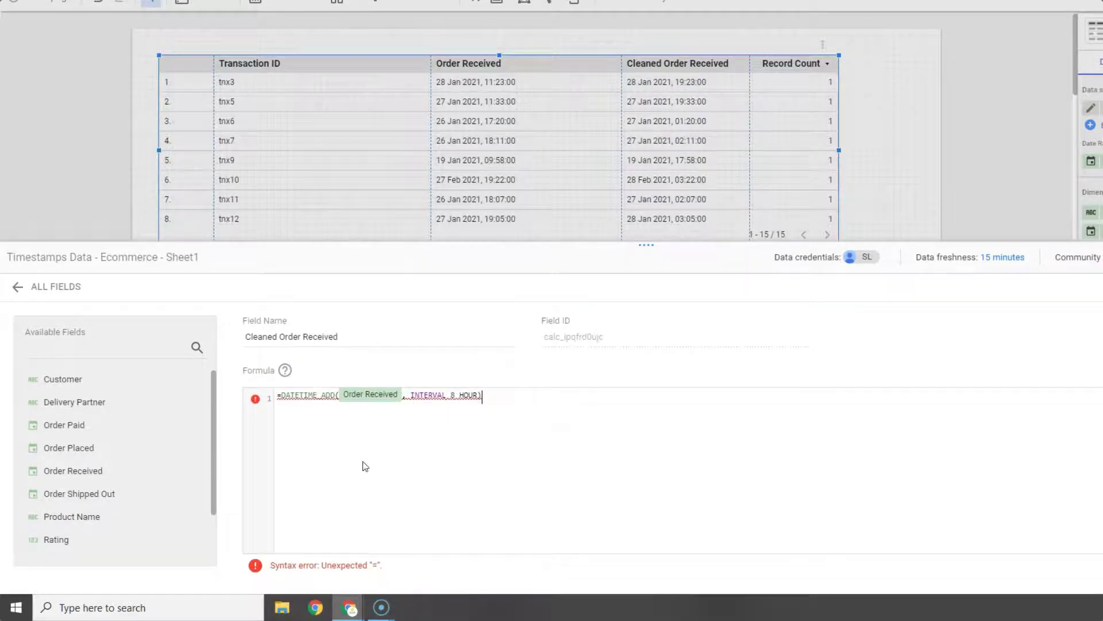
left_click(277, 396)
key("Delete")
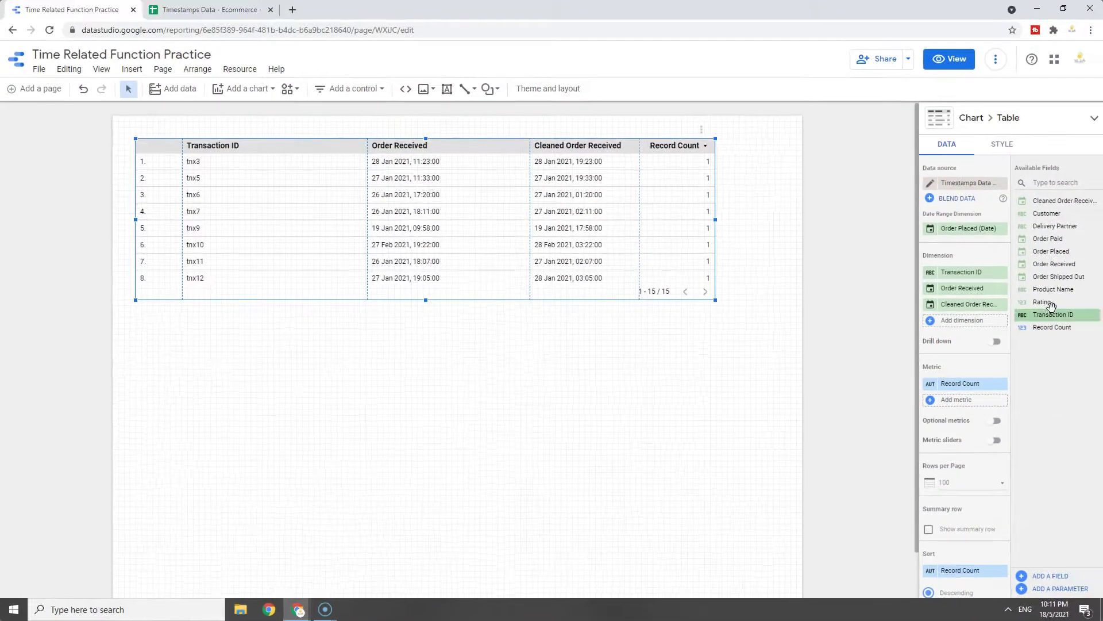
Create a calculated field named Example Order Received and start its formula with the DATETIME_SUB function.
left_click(1050, 576)
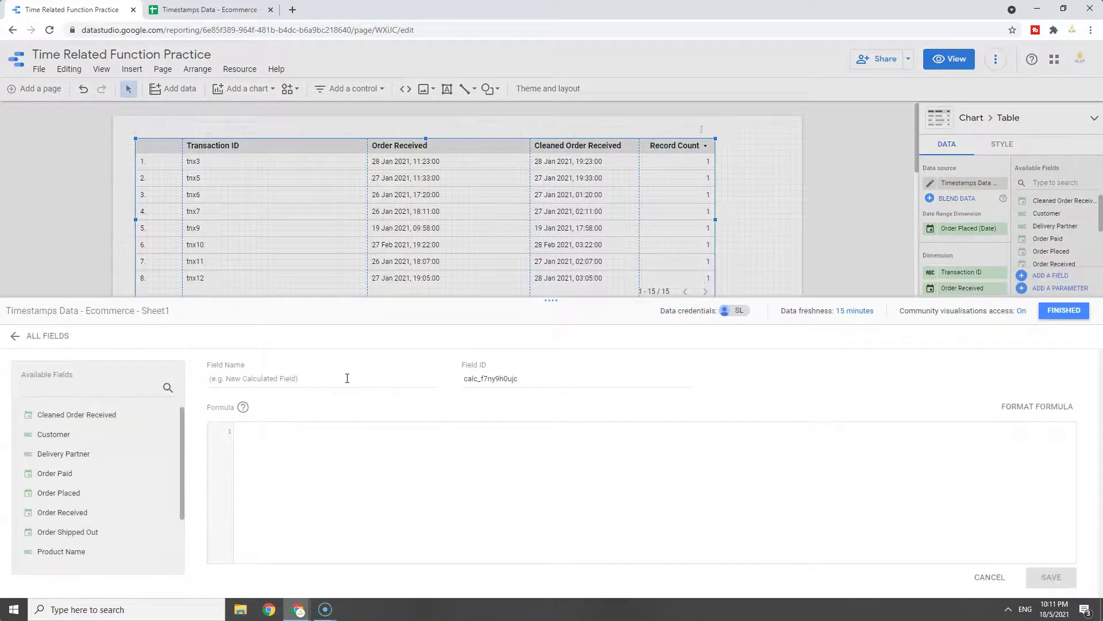
left_click(339, 378)
type("Example Order Received")
left_click(345, 456)
type("D")
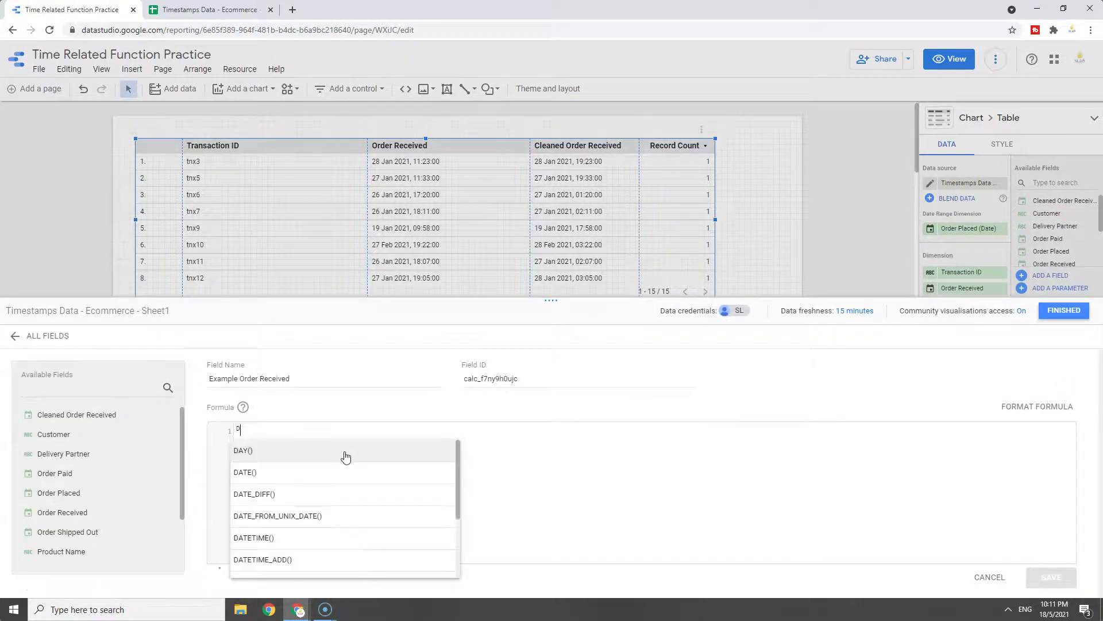
type("ATETIME_SUB")
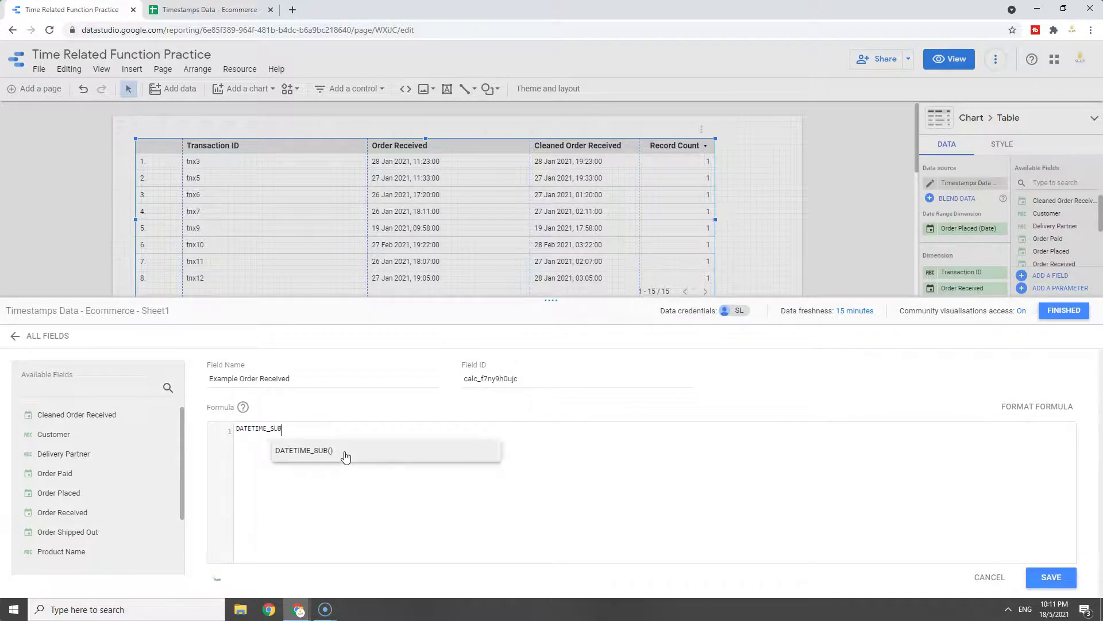
left_click(345, 454)
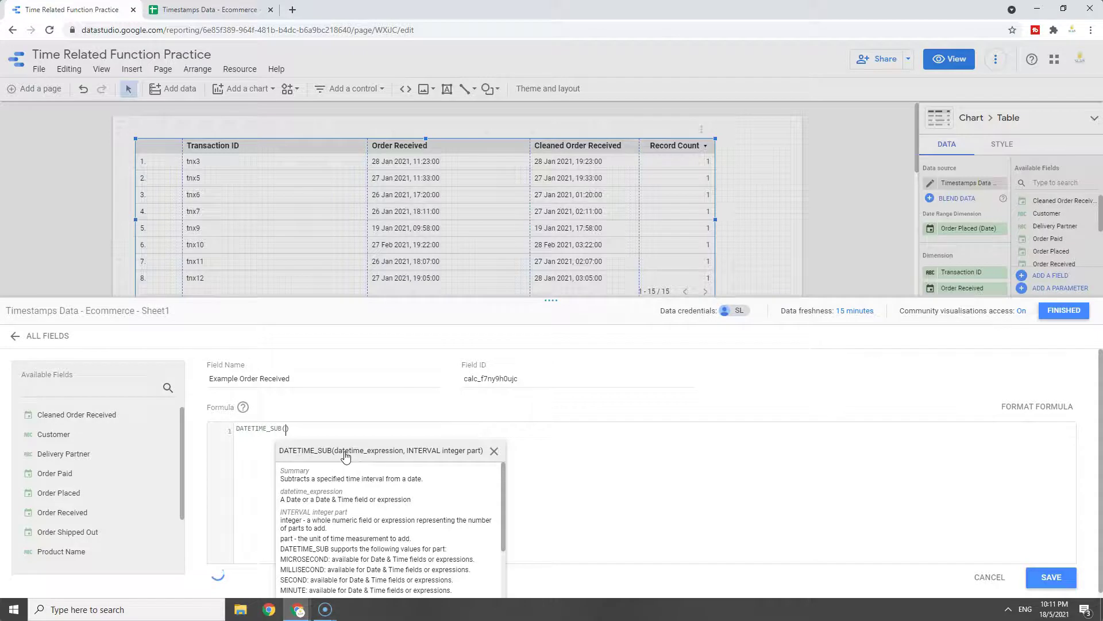
Fill in the DATETIME_SUB arguments with the Order Received field and INTERVAL 5 HOUR.
type("order")
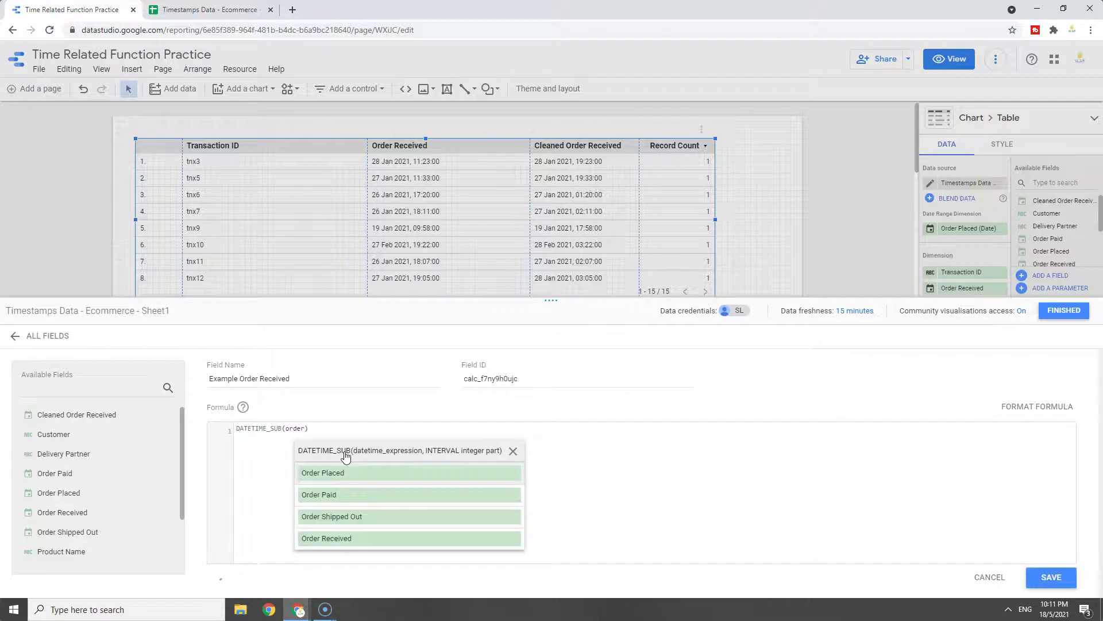
left_click(352, 538)
type(", ")
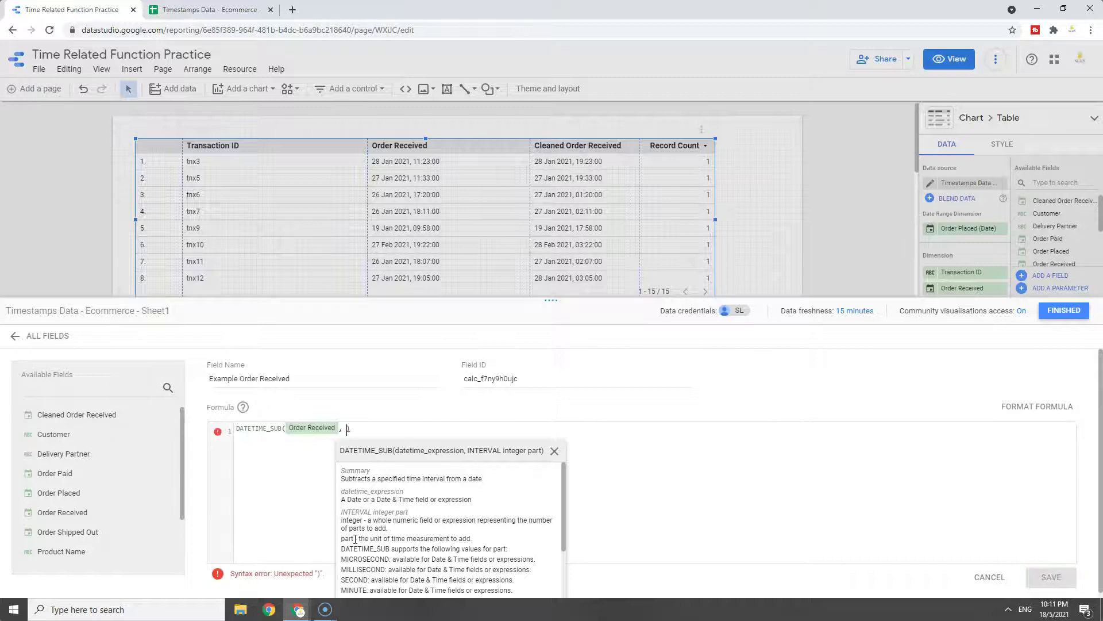
type("INTERVAL ")
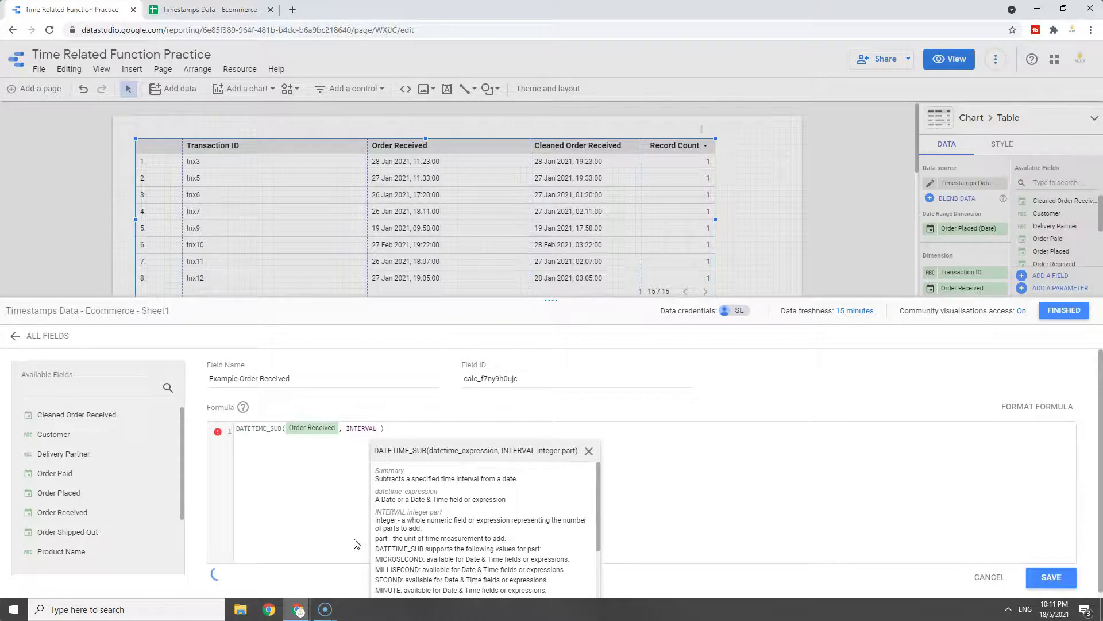
type("5 HOUR")
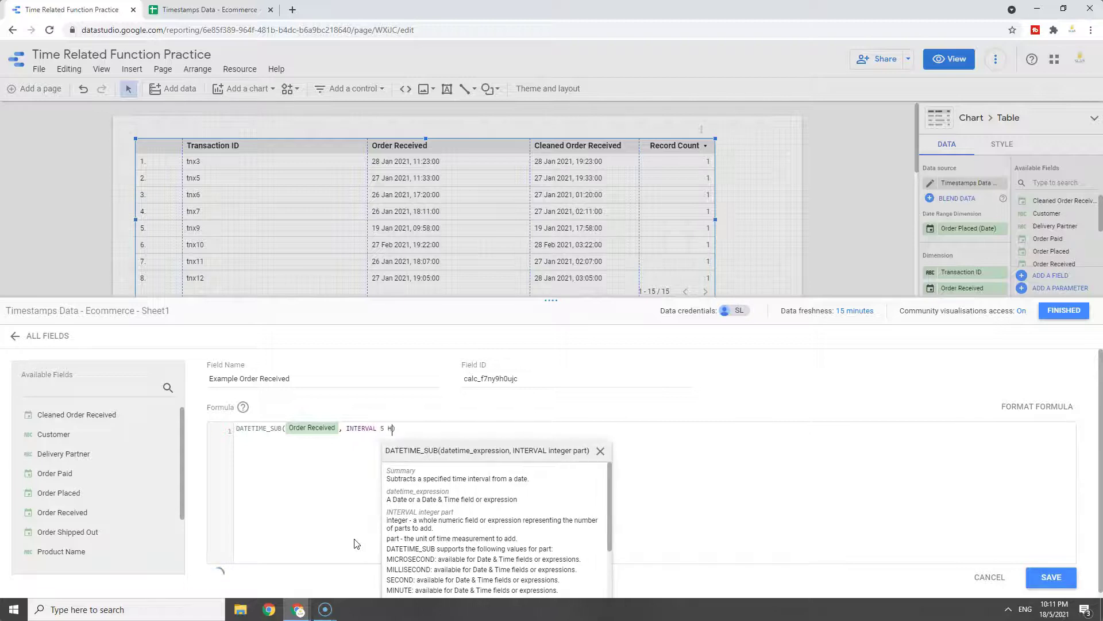
Save Example Order Received, add it as the last table dimension and widen its column and the table to show full timestamps.
left_click(1051, 577)
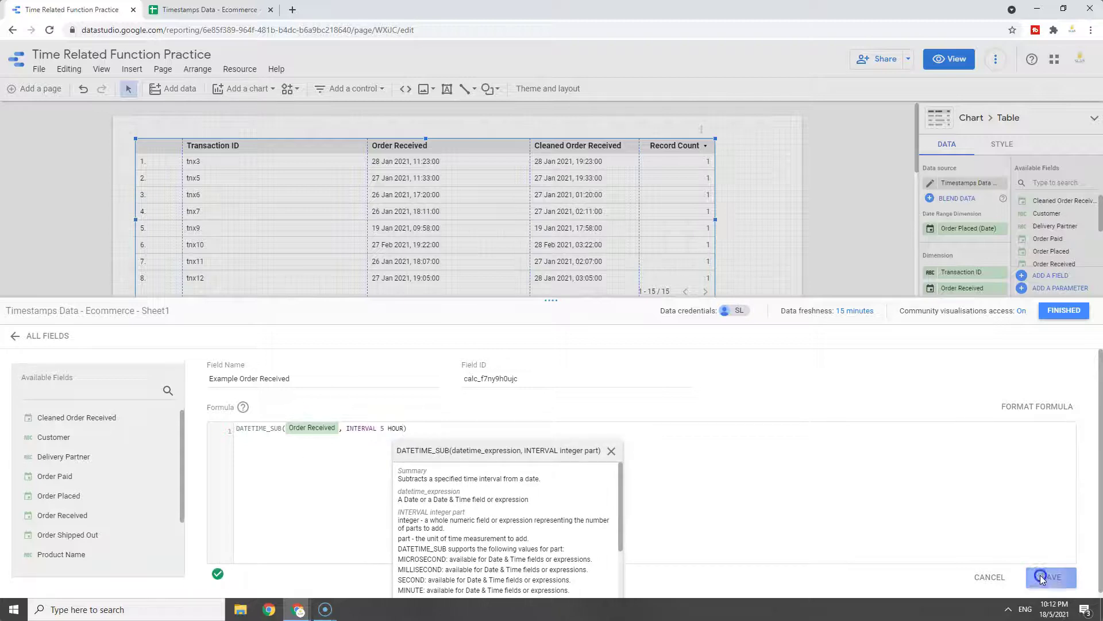
left_click(1064, 311)
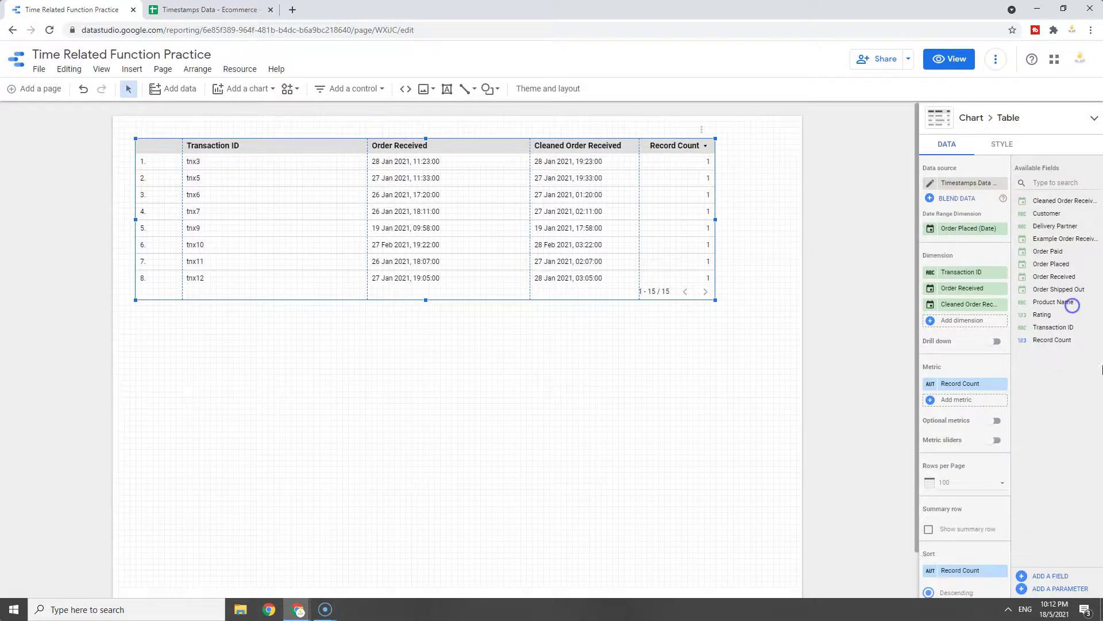
left_click_drag(1065, 240, 977, 321)
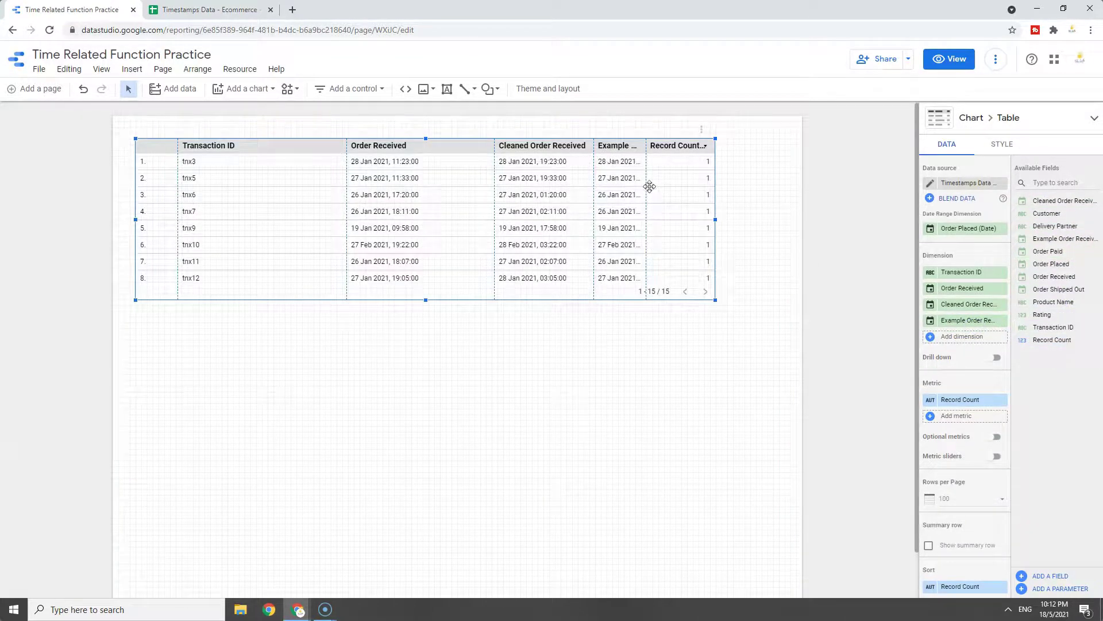
left_click_drag(647, 199, 781, 219)
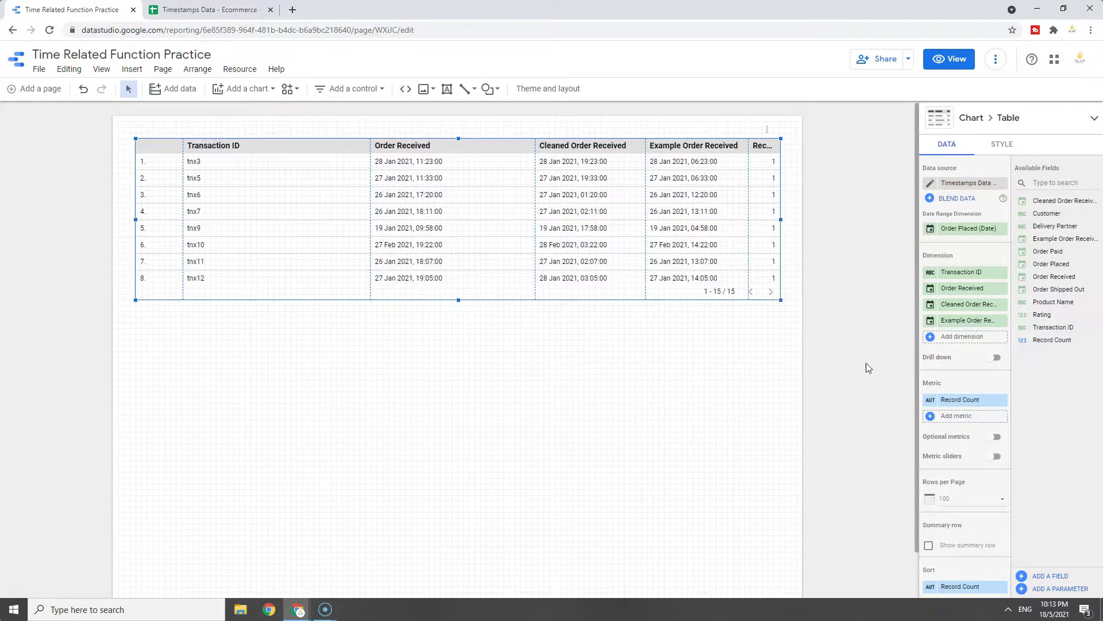
Create another calculated field named Lead Time and start its formula with the DATETIME_DIFF function.
left_click(1044, 576)
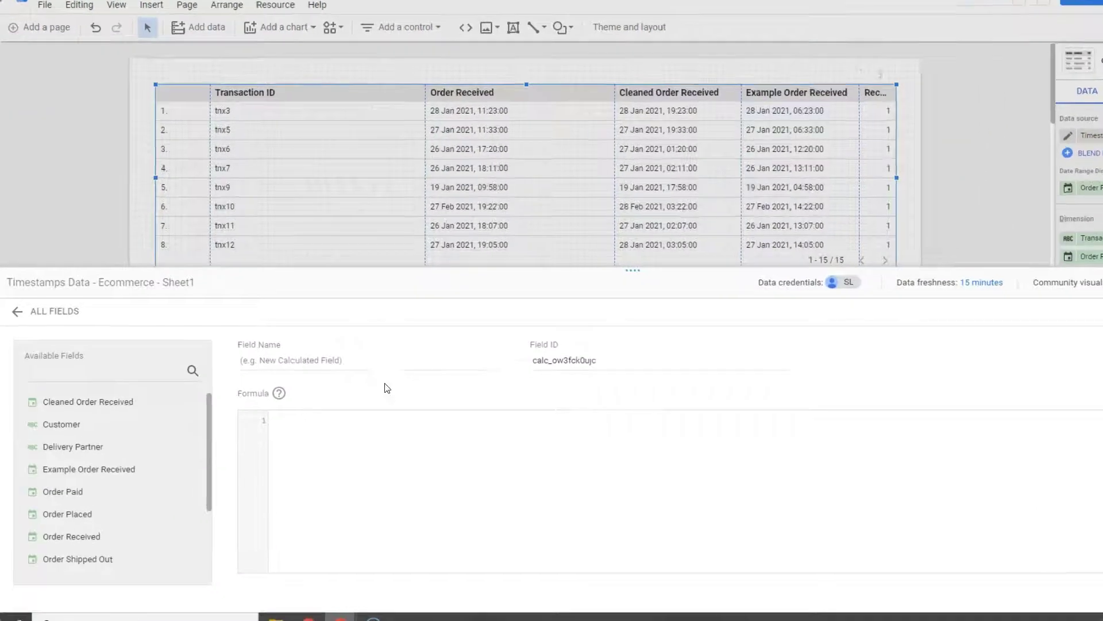
left_click(239, 382)
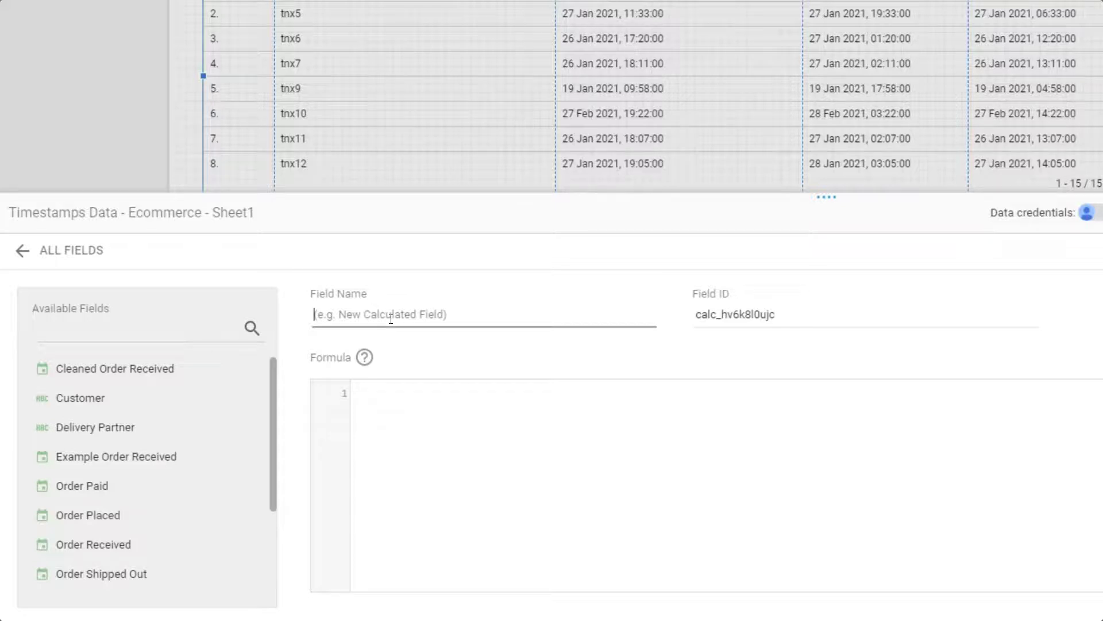
type("LEad Time")
left_click(416, 403)
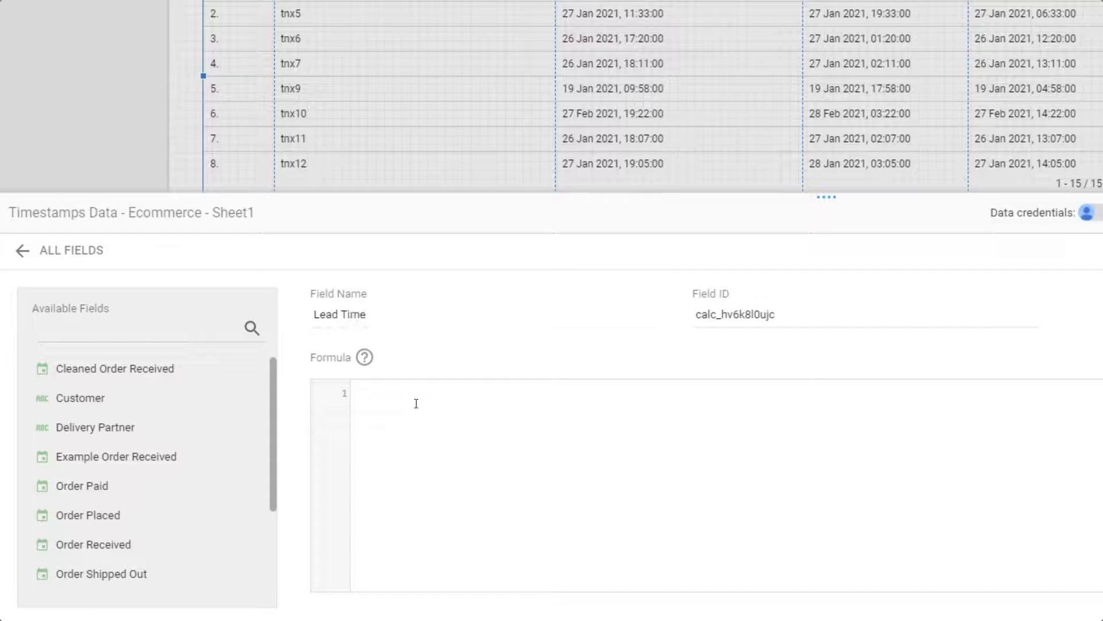
type("DATETIM")
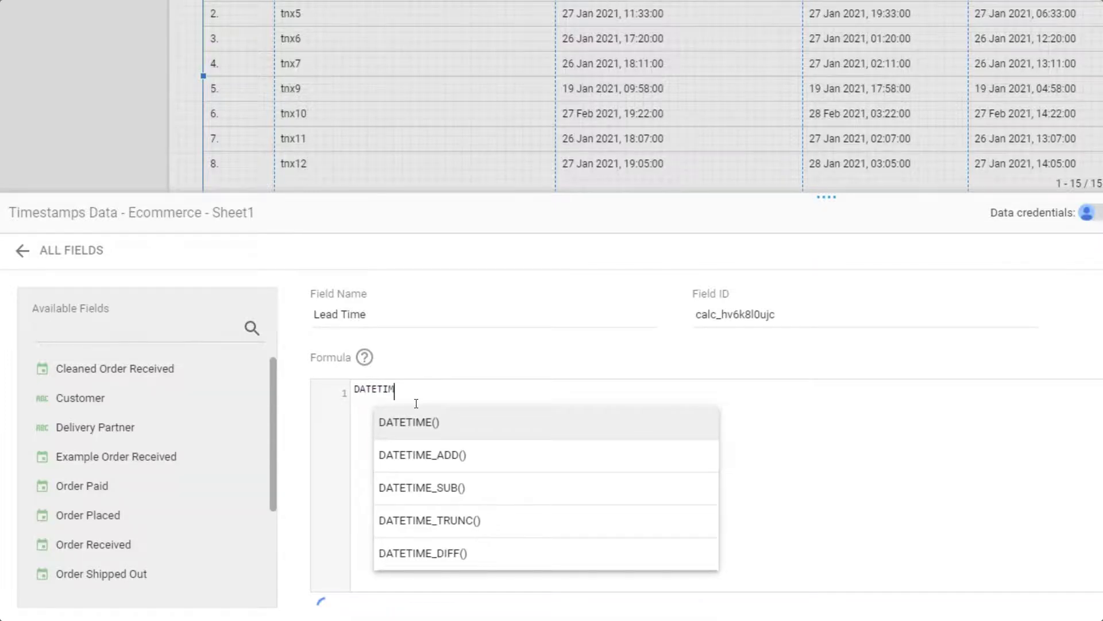
type("E_D")
key("Return")
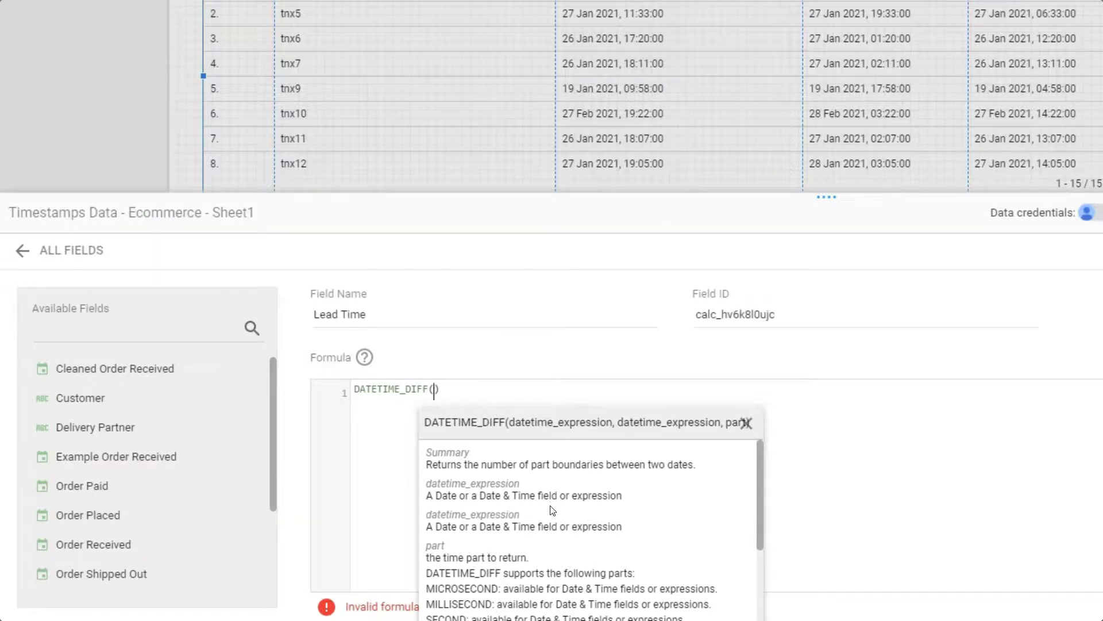
Fill in the DATETIME_DIFF arguments with Order Received, Order Paid and DAY as the time part.
type("Or")
left_click(549, 554)
type(", ")
type("order pa")
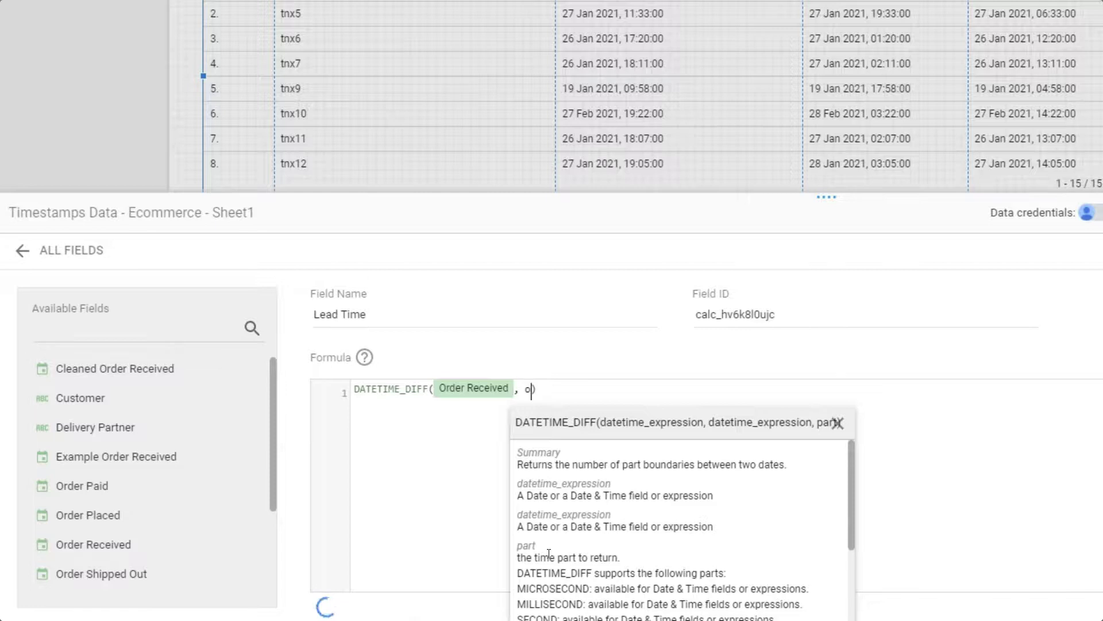
key("Return")
type(",")
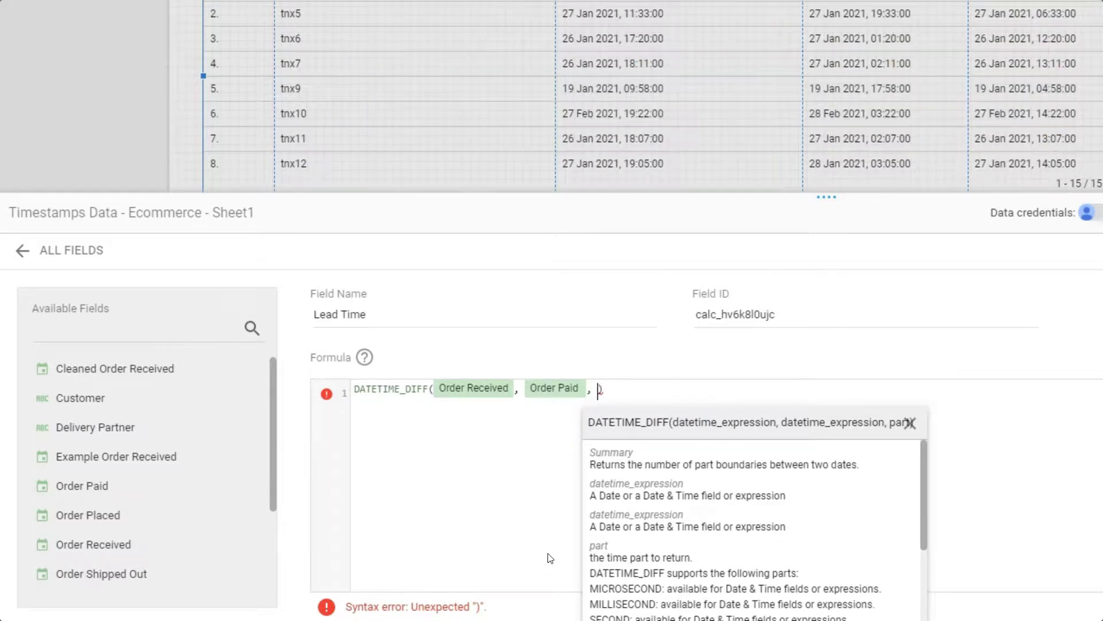
type("DAY")
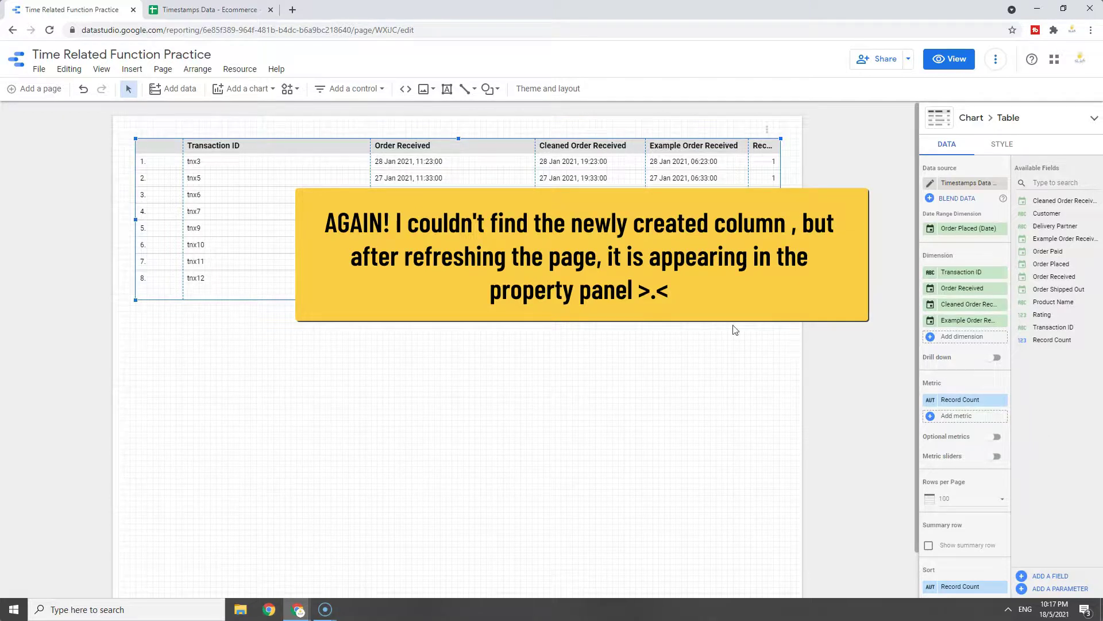
Reload the report and replace the table's Record Count metric with Lead Time.
left_click(49, 27)
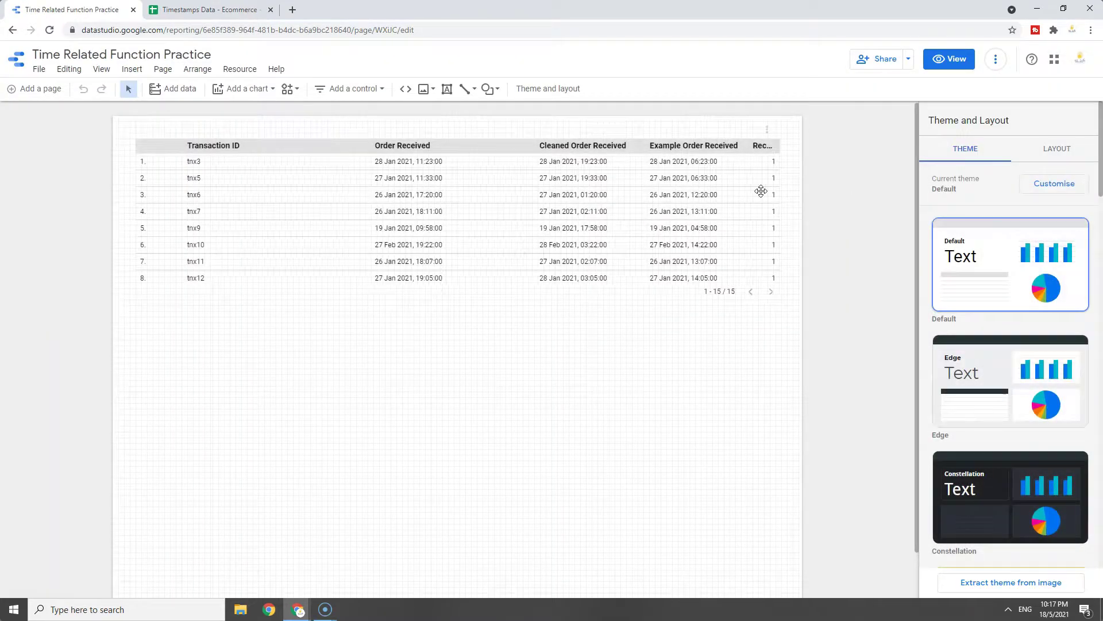
left_click(761, 191)
left_click_drag(1051, 253, 959, 403)
left_click(1002, 415)
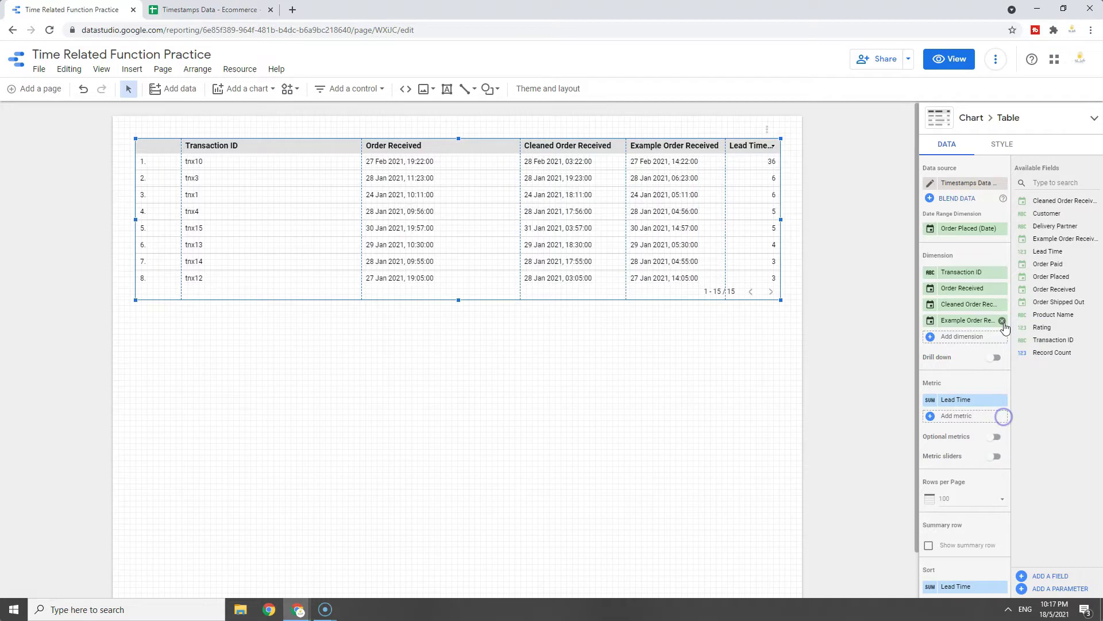
Replace the Order Received and Example Order Received dimensions with Order Paid before Cleaned Order Received, widening its column to show full timestamps.
left_click(1002, 320)
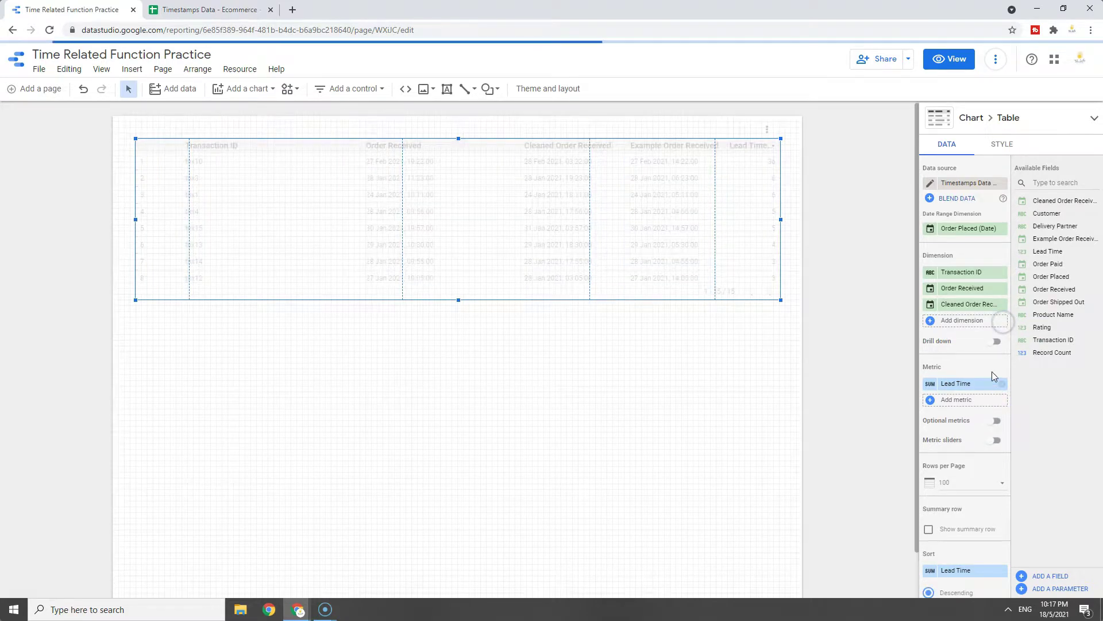
left_click(1002, 287)
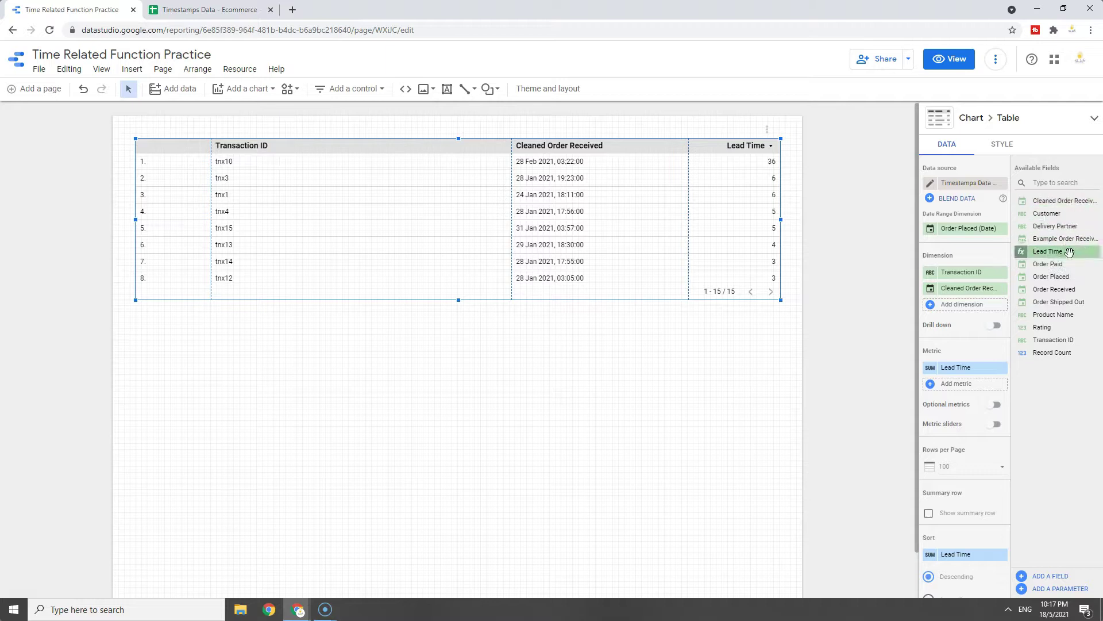
left_click_drag(1058, 276, 965, 282)
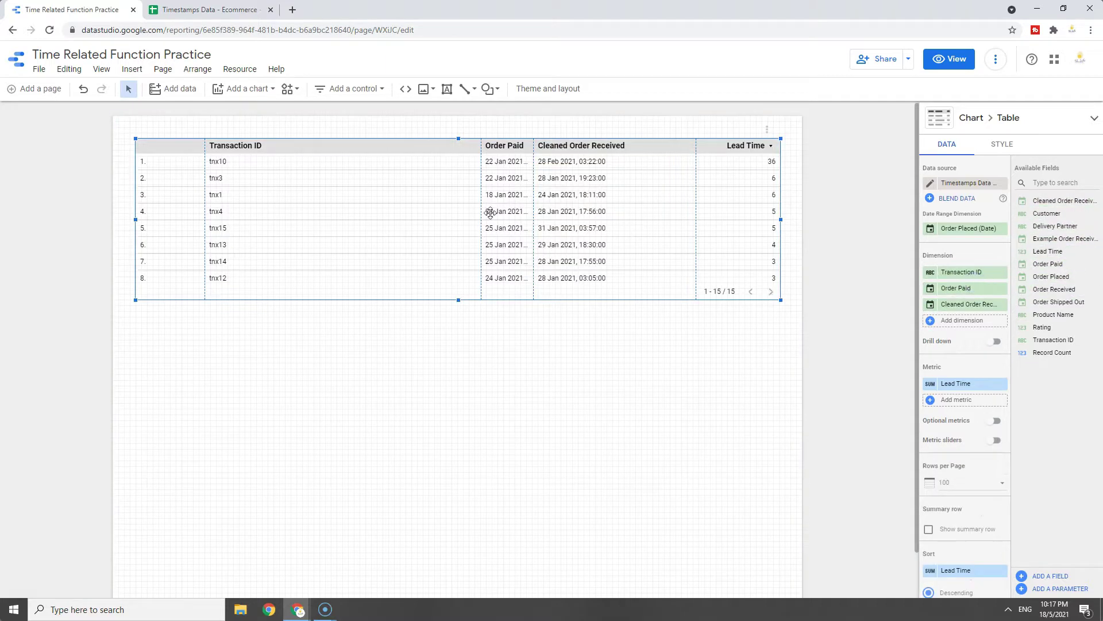
left_click_drag(482, 160, 339, 167)
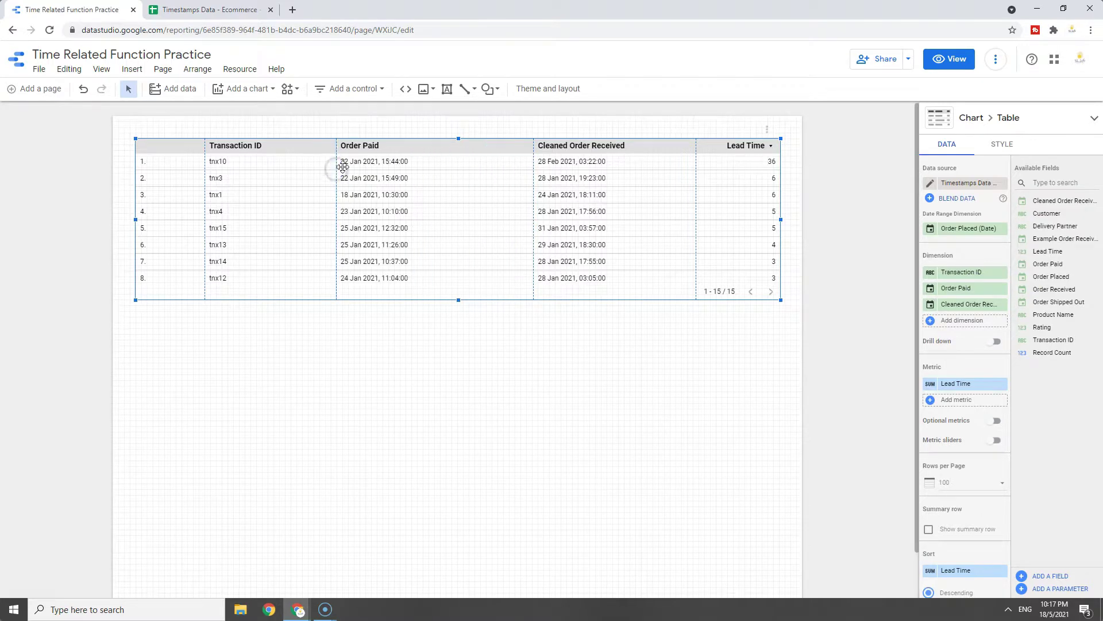